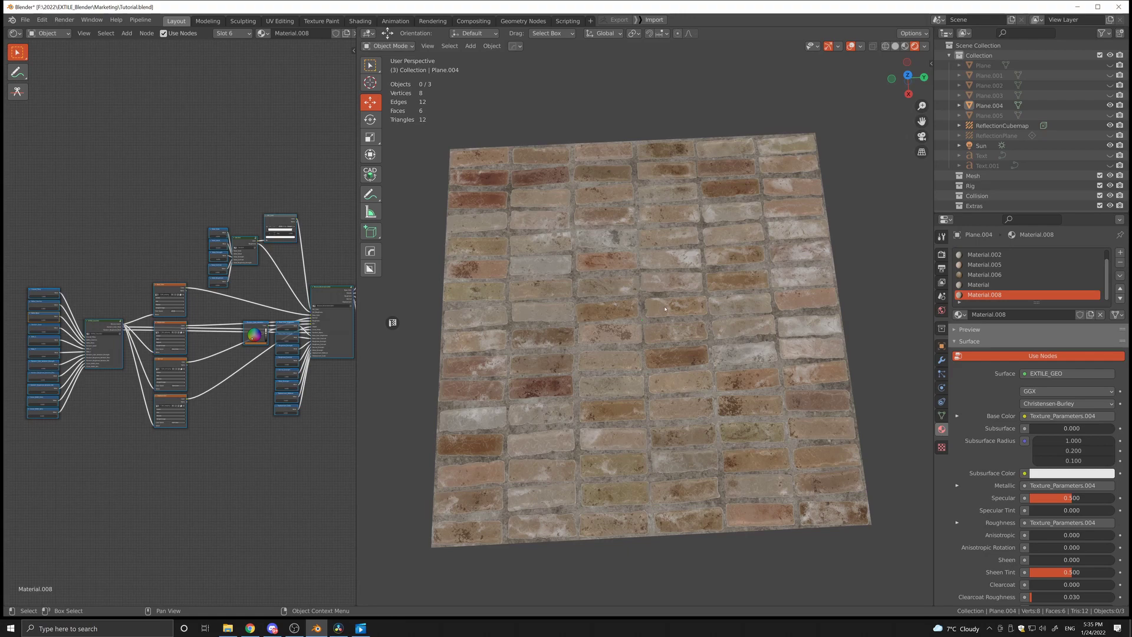
Open the Preferences add-ons list, dismiss the browser notification, and close Preferences.
click(42, 19)
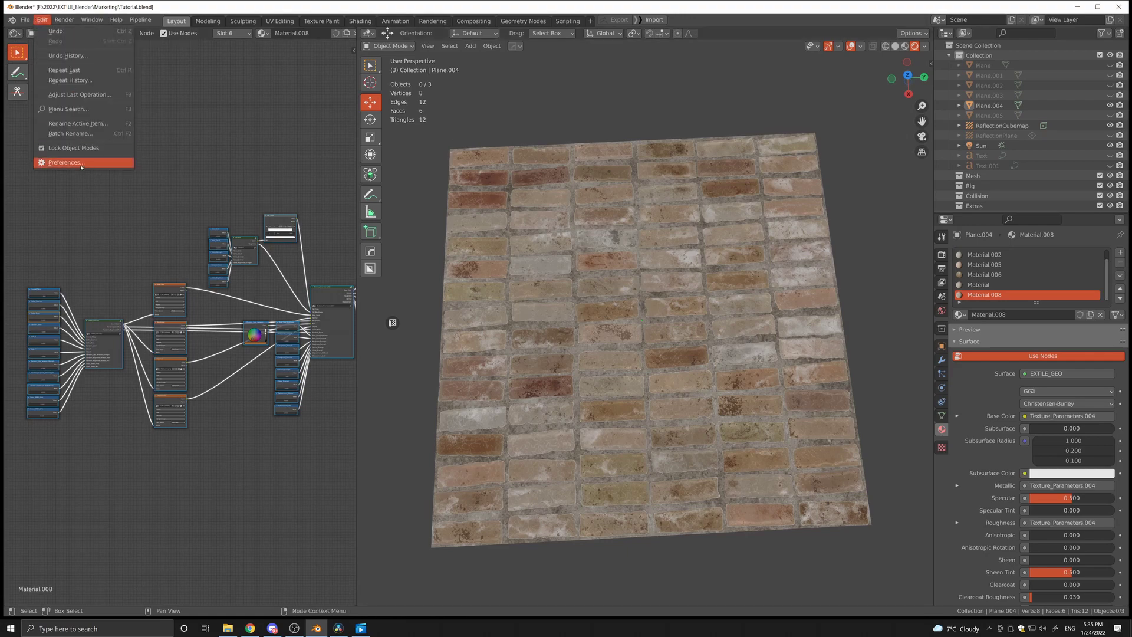
click(66, 162)
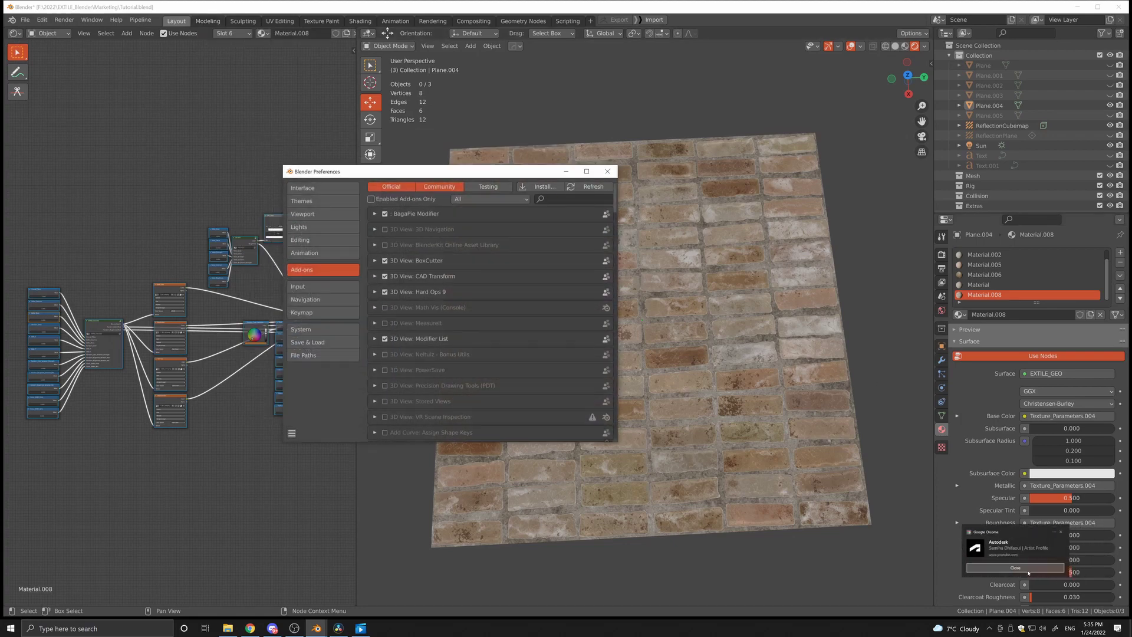
click(1027, 569)
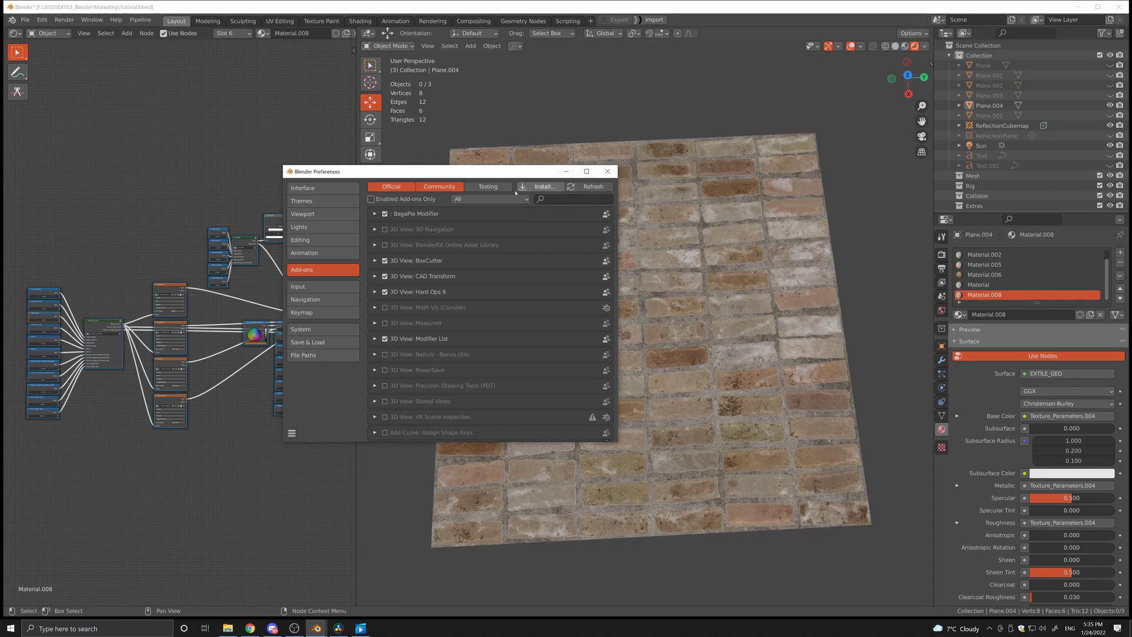
click(613, 171)
Widen the node editor and clear empty canvas space above the brick node tree.
middle_drag(329, 230, 333, 323)
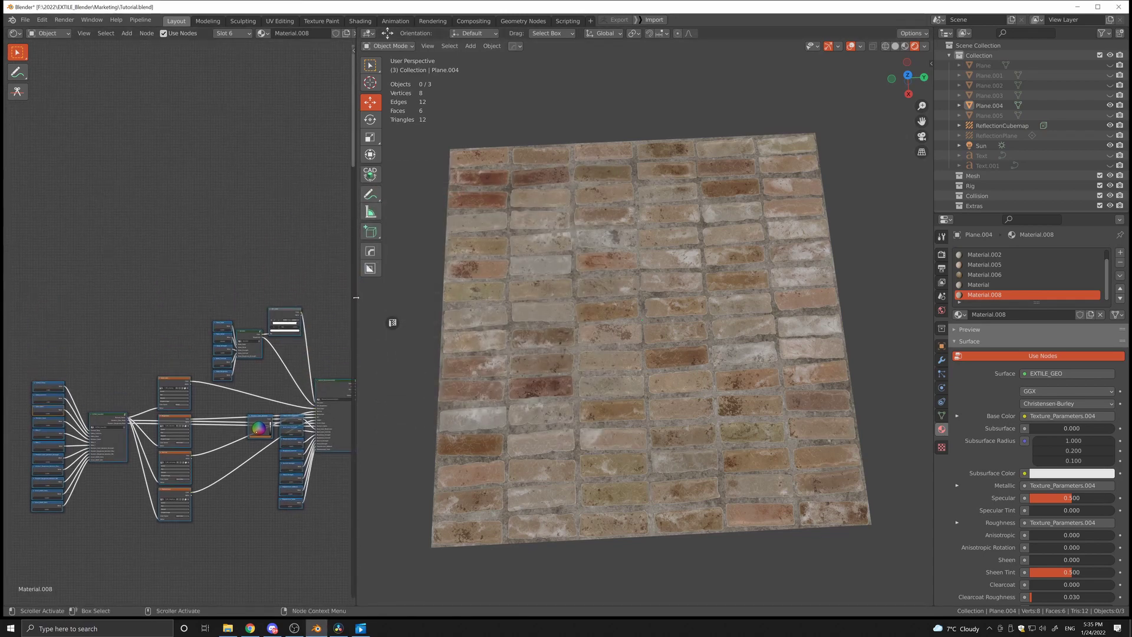
drag(356, 302, 723, 272)
middle_drag(536, 232, 501, 375)
middle_drag(446, 240, 436, 181)
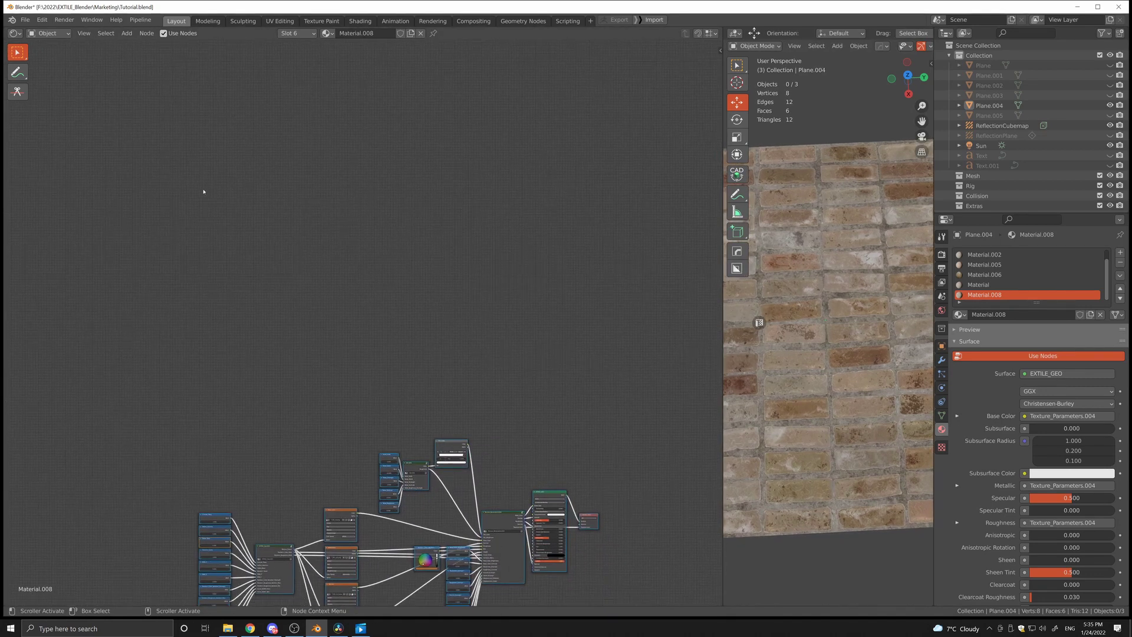
middle_drag(317, 192, 292, 303)
click(339, 185)
middle_drag(344, 187, 352, 205)
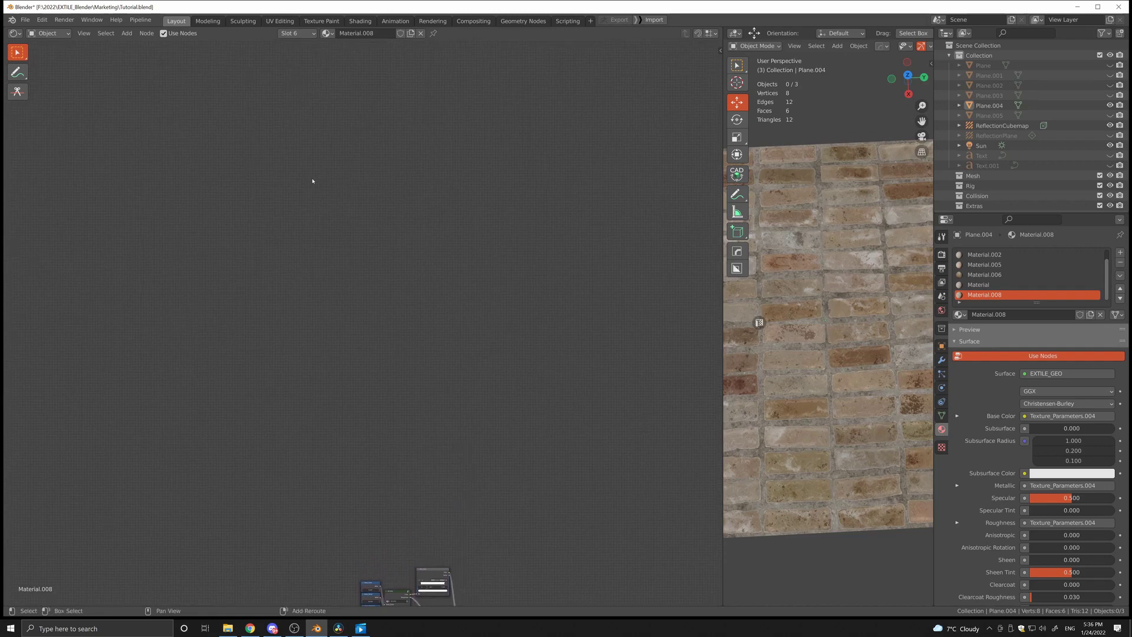
Add the EXTILE_Geo node setup from Shift+A > EXTILE and box-select all its nodes.
key(shift+a)
mouse_move(277, 185)
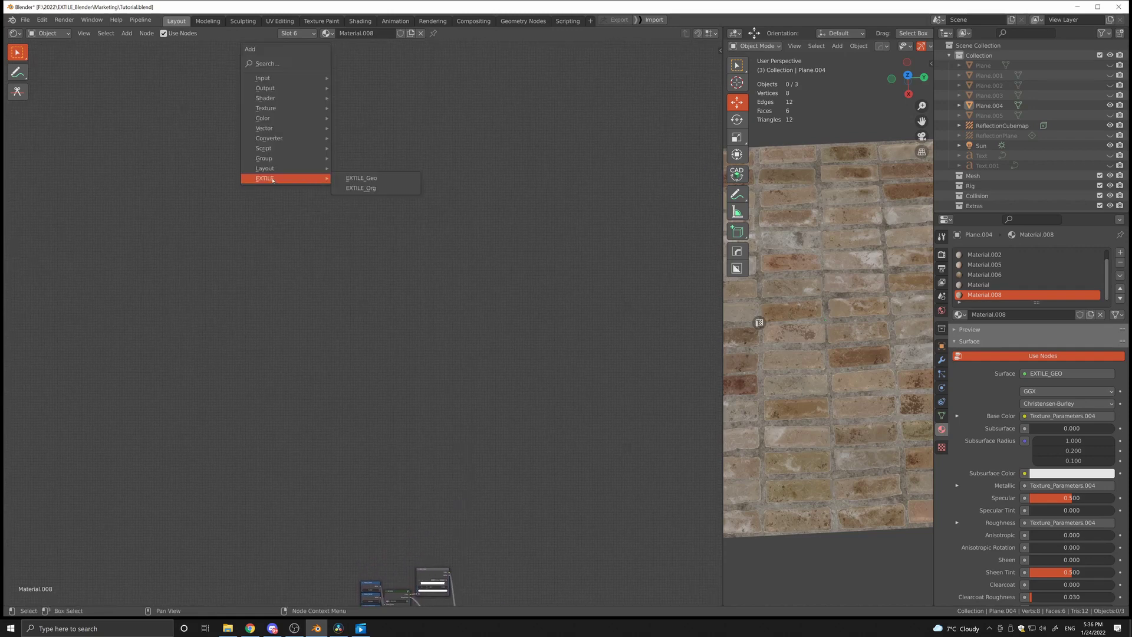
click(368, 178)
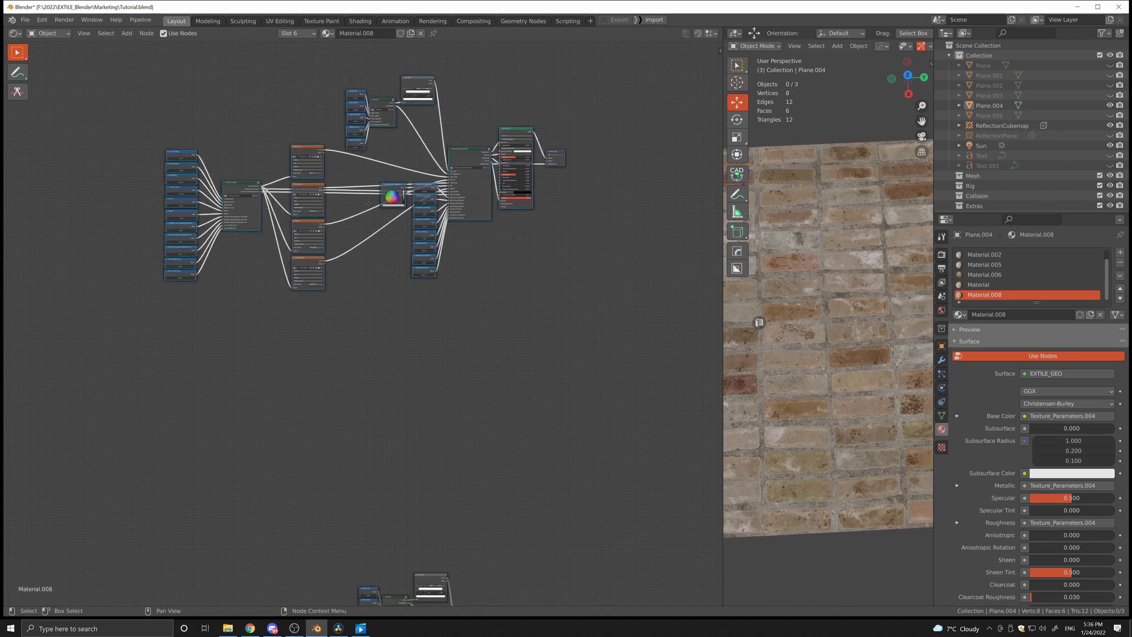
middle_drag(366, 214, 364, 242)
drag(144, 82, 577, 400)
click(200, 85)
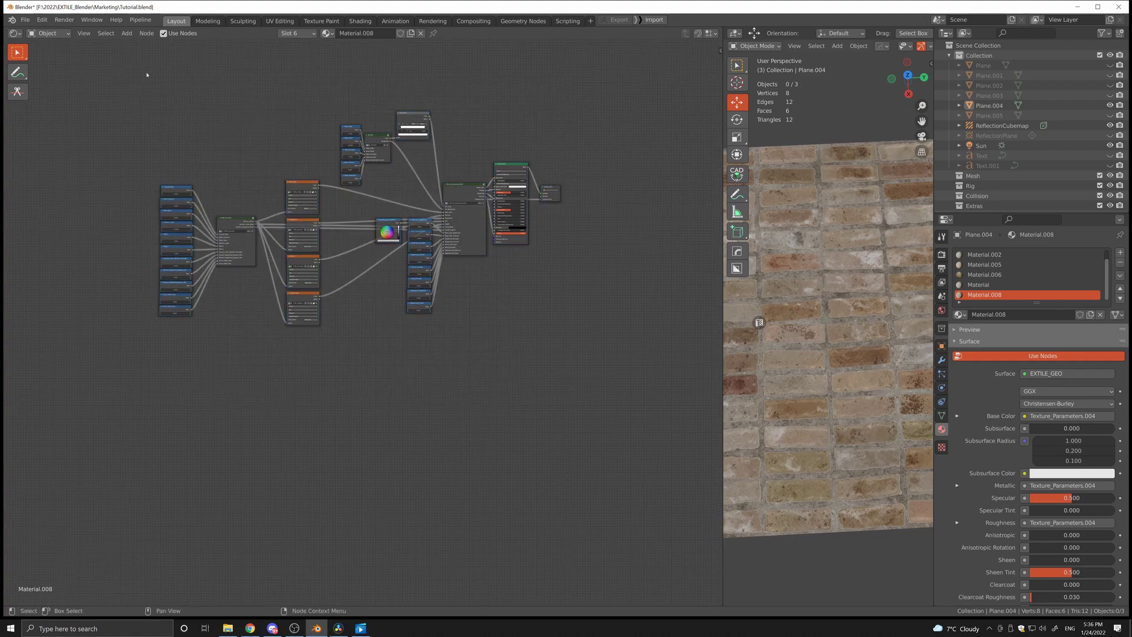
drag(138, 72, 589, 368)
Delete the added EXTILE_Geo nodes and pick EXTILE_Geo in the EXTILE panel's shader list.
key(x)
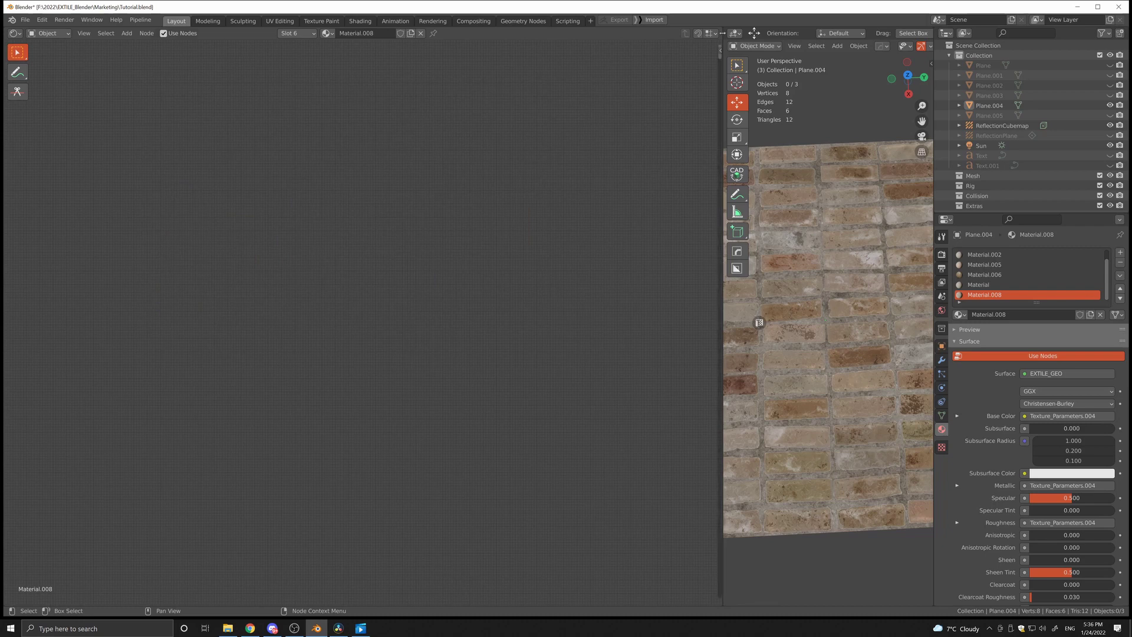
click(720, 51)
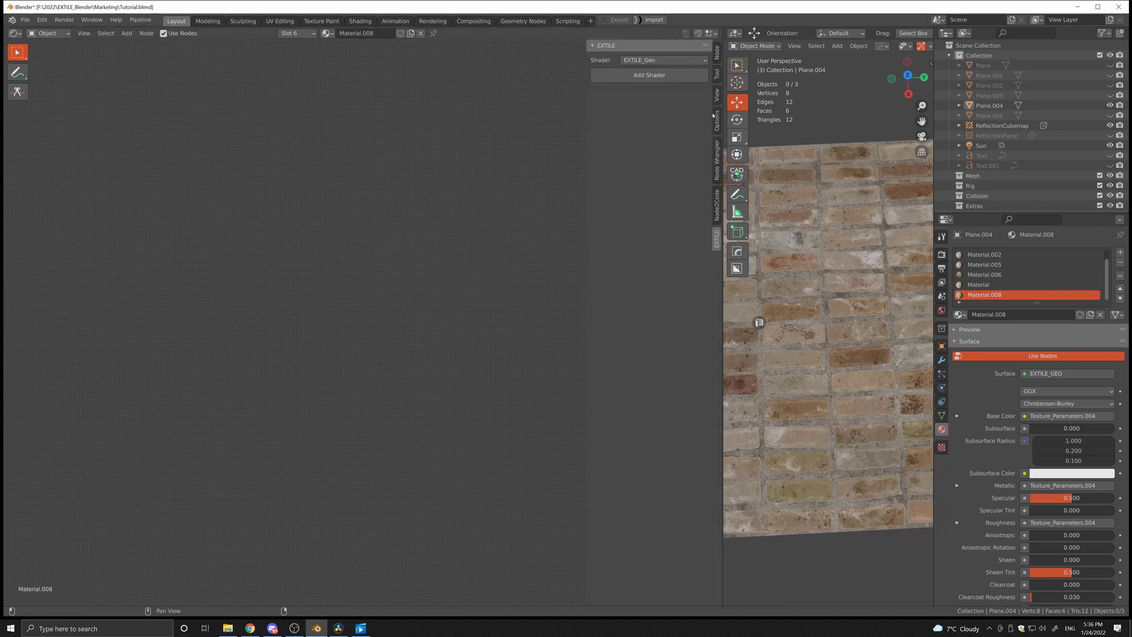
click(647, 60)
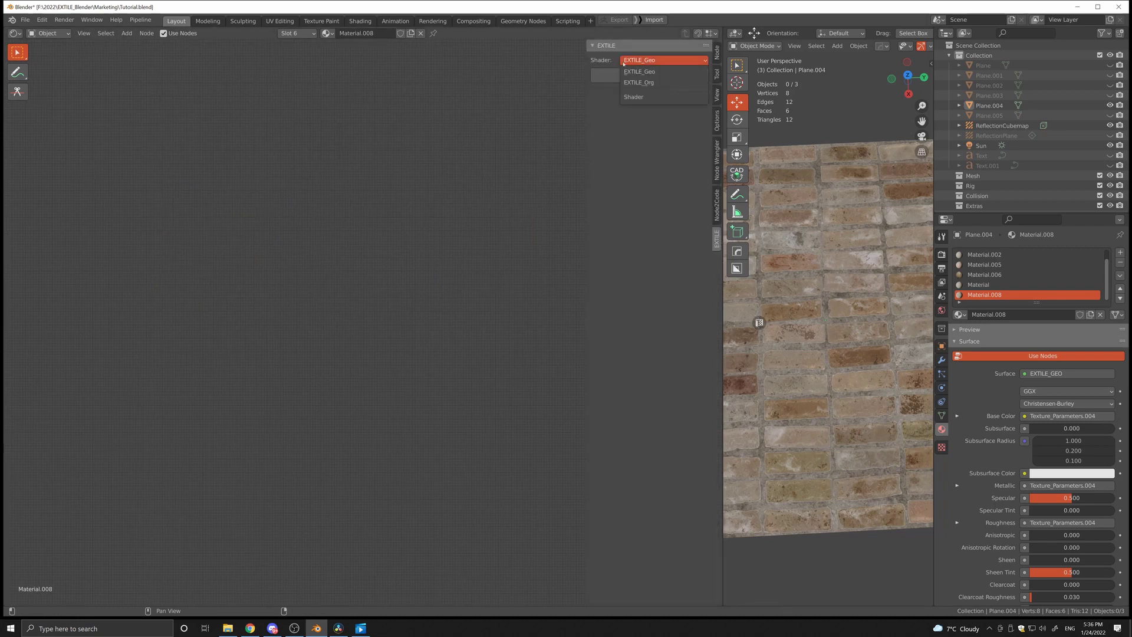
click(654, 71)
Switch the EXTILE shader to EXTILE_Org and box-select the organic node tree.
click(653, 61)
click(619, 71)
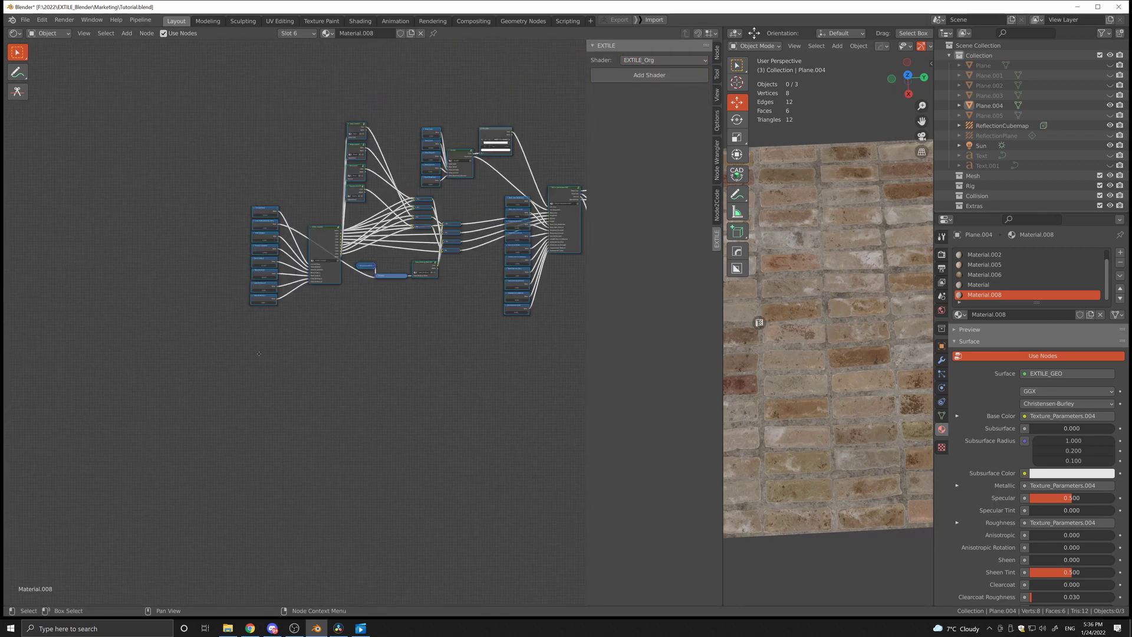
drag(79, 116, 549, 406)
Delete the organic node tree and bring the original brick node tree back into view.
key(x)
middle_drag(295, 428, 356, 209)
middle_drag(72, 557, 324, 273)
scroll(324, 273, up, 5)
middle_drag(254, 181, 309, 192)
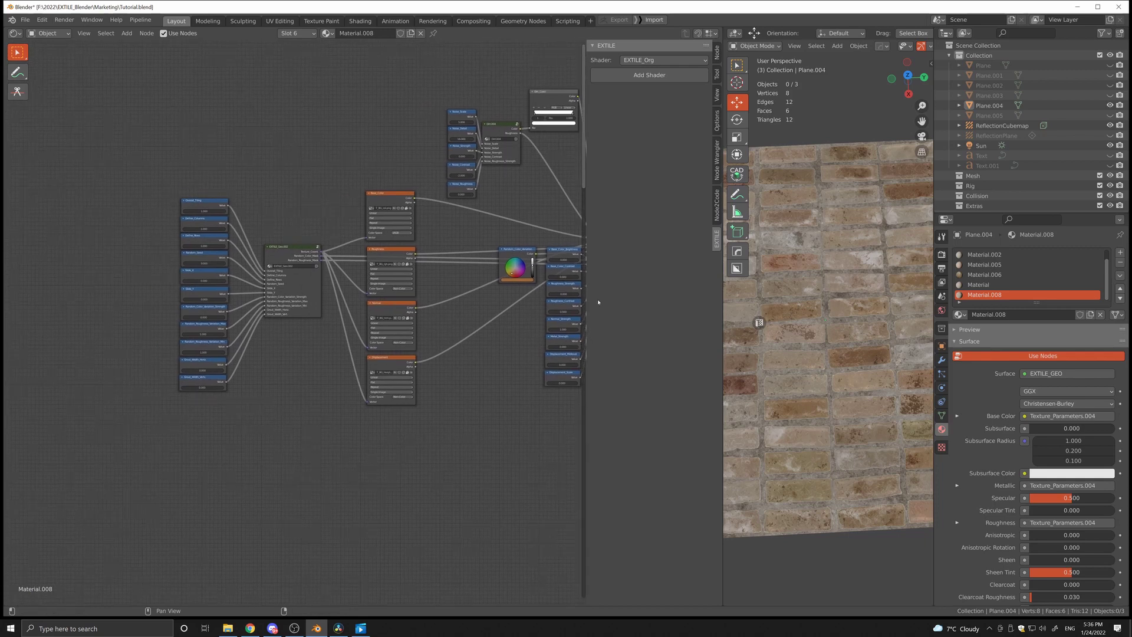
middle_drag(497, 297, 333, 309)
scroll(328, 311, down, 1)
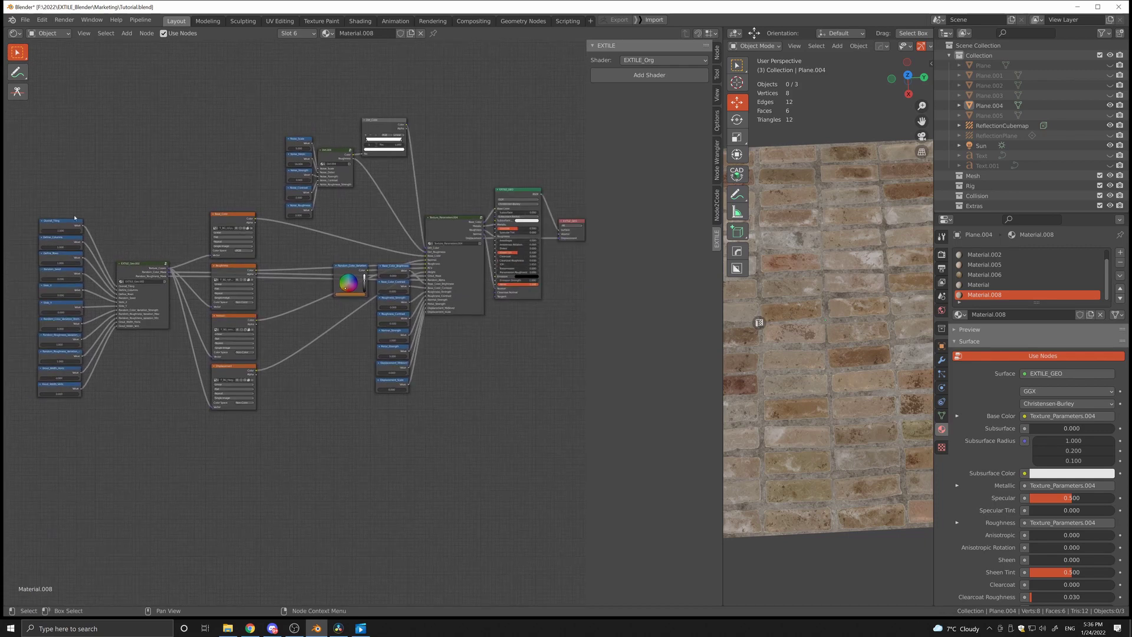
scroll(63, 307, up, 1)
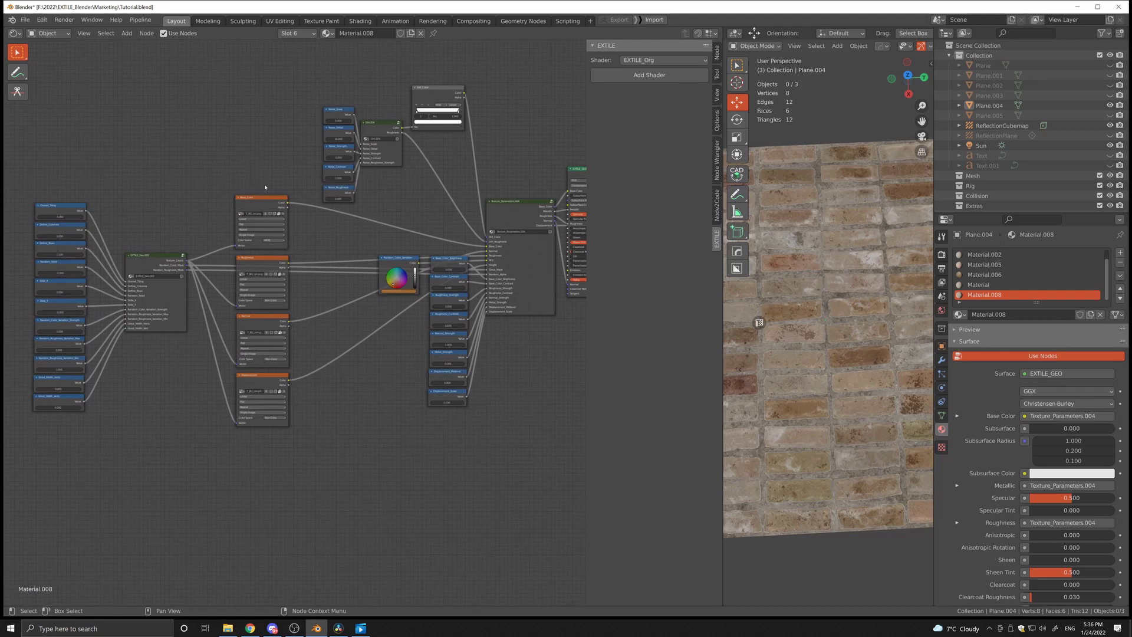
Pan around the EXTILE_GEO shader node and its parameter and texture nodes.
middle_drag(451, 196, 402, 199)
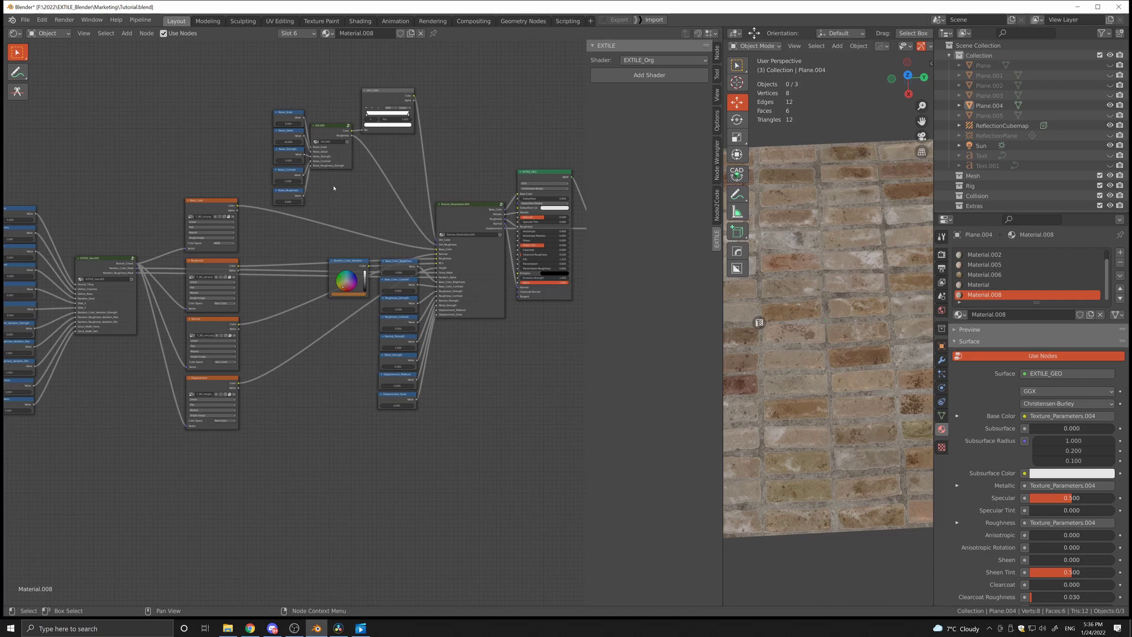
middle_drag(336, 189, 370, 215)
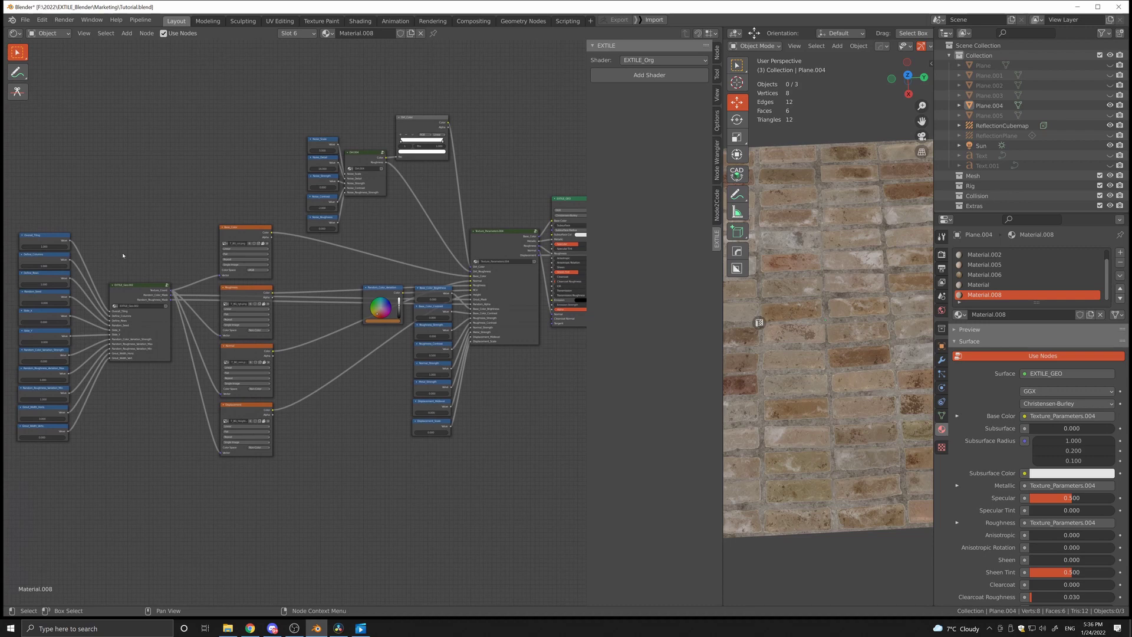
middle_drag(112, 269, 334, 244)
scroll(321, 259, up, 4)
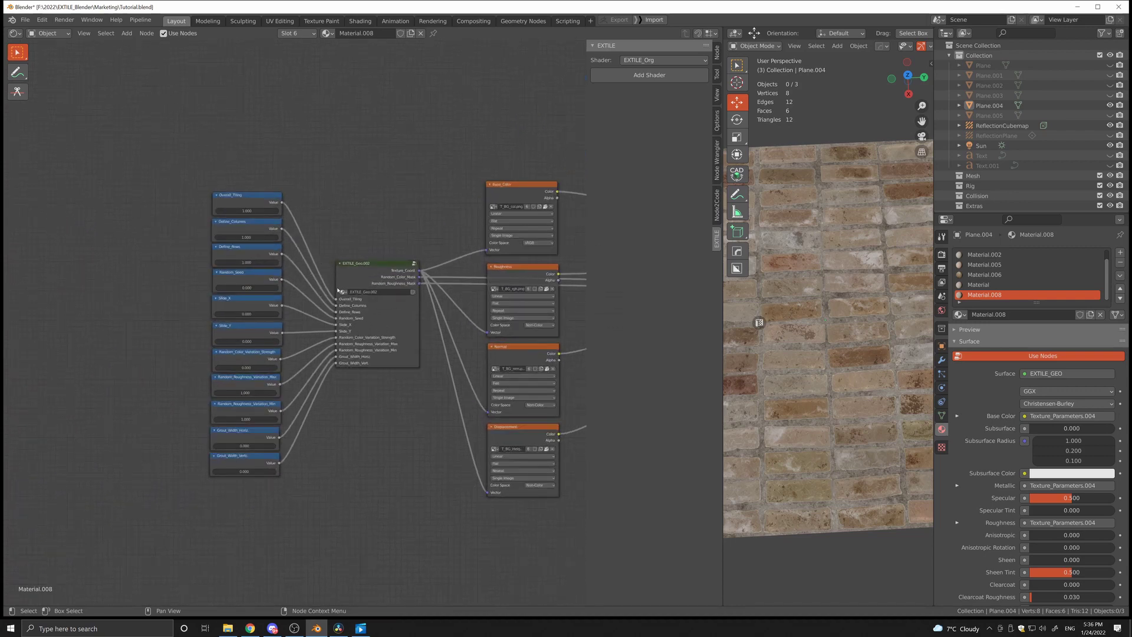
middle_drag(337, 283, 359, 224)
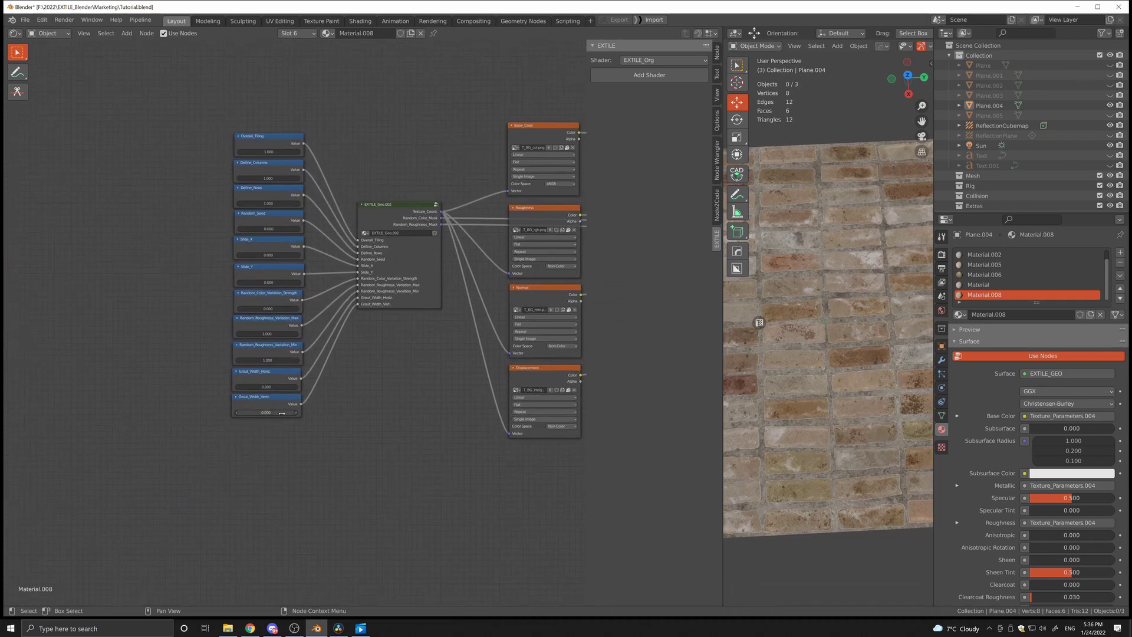
middle_drag(340, 144, 231, 142)
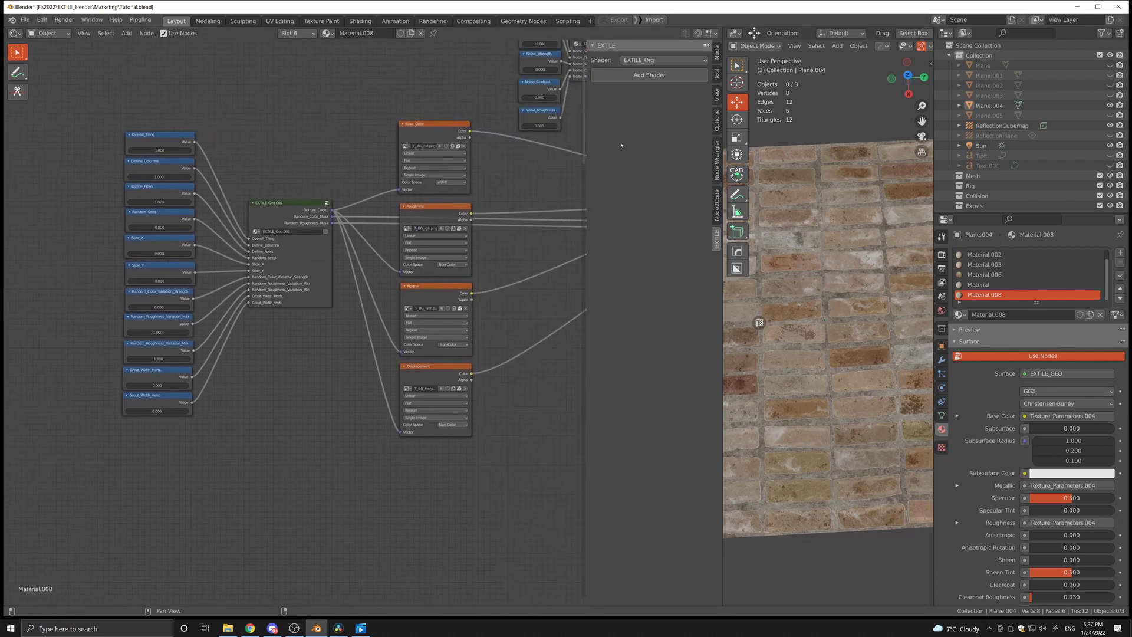
Hide the EXTILE sidebar and narrow the node editor to enlarge the 3D viewport.
key(n)
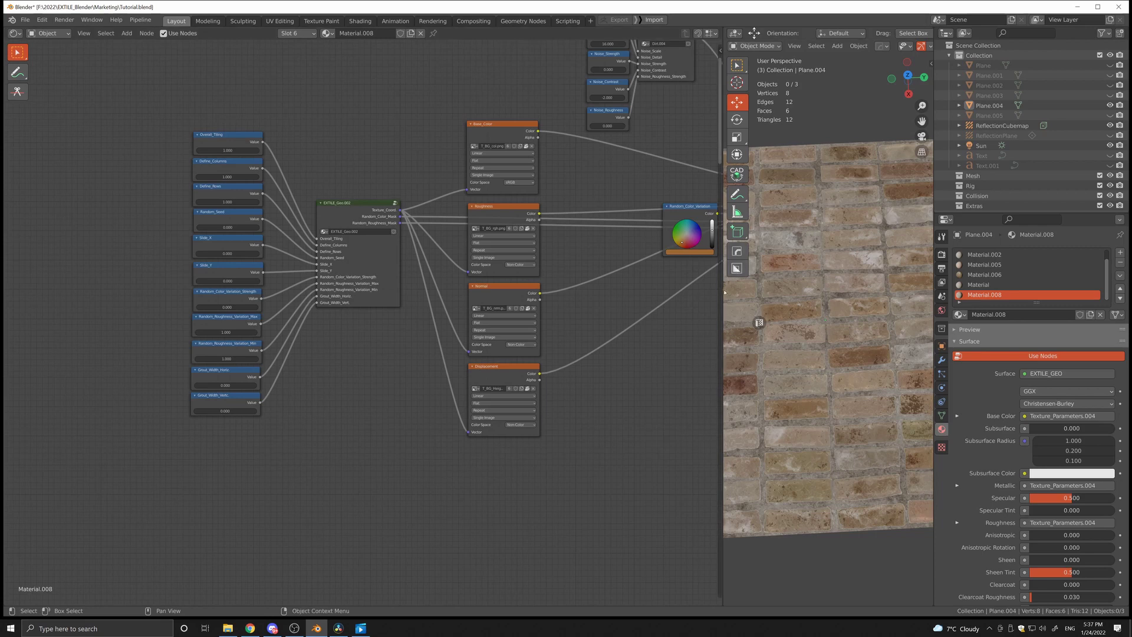
drag(723, 308, 337, 308)
middle_drag(100, 395, 214, 412)
scroll(217, 389, up, 2)
middle_drag(581, 311, 621, 333)
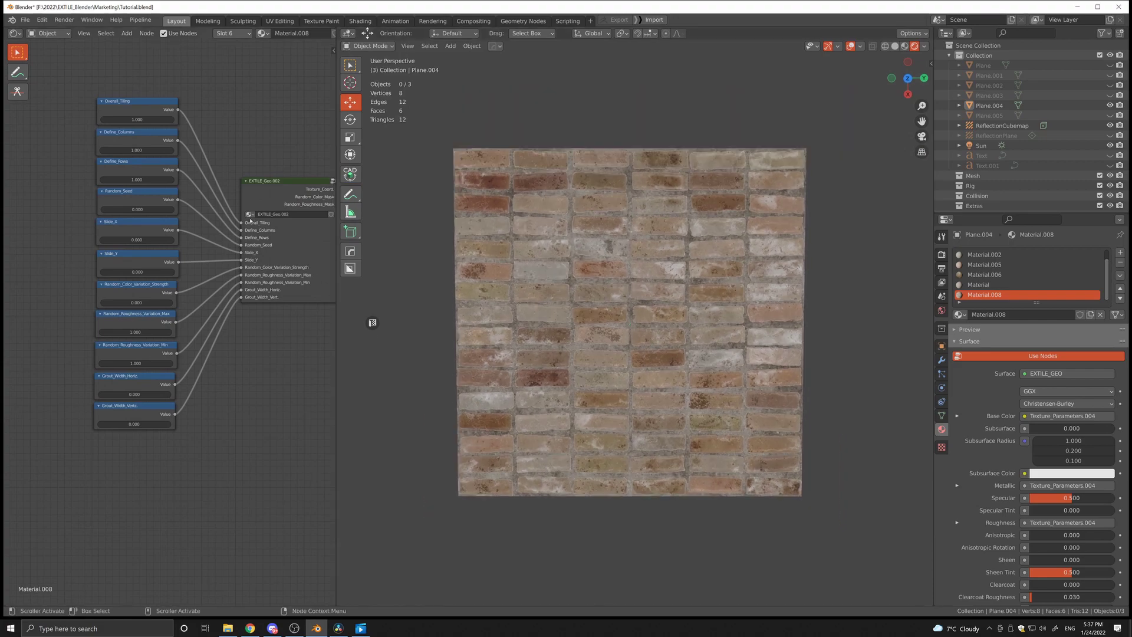
drag(120, 120, 185, 119)
click(150, 119)
text(1)
key(Return)
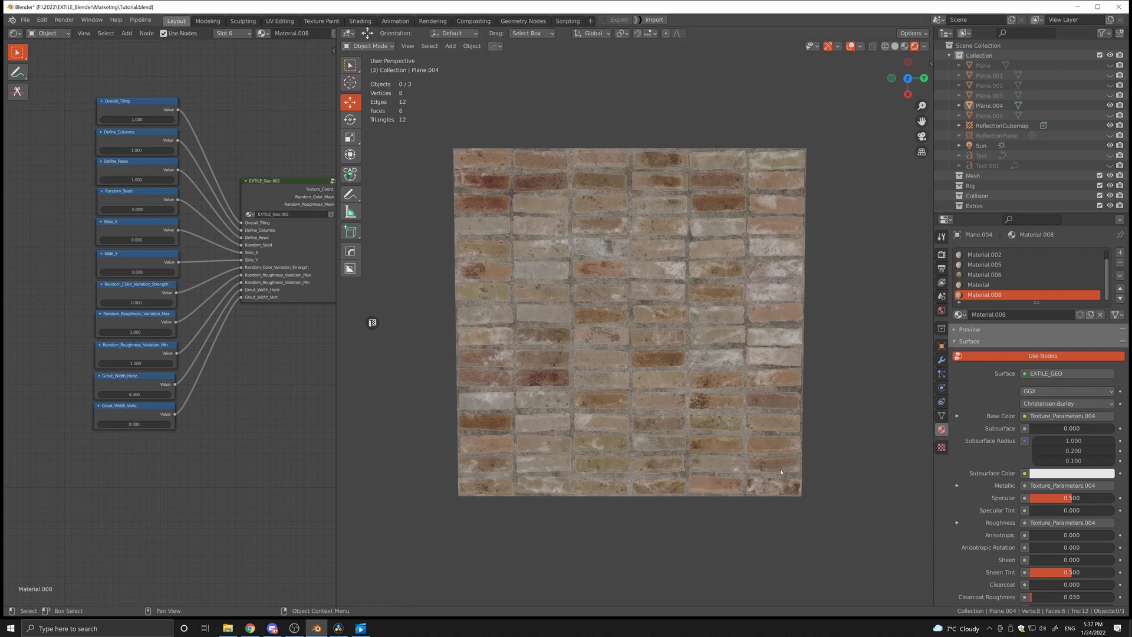
Set Define_Columns to 6 and Define_Rows to 16 for the brick pattern.
middle_drag(133, 136, 179, 176)
scroll(179, 178, up, 2)
click(184, 200)
click(184, 195)
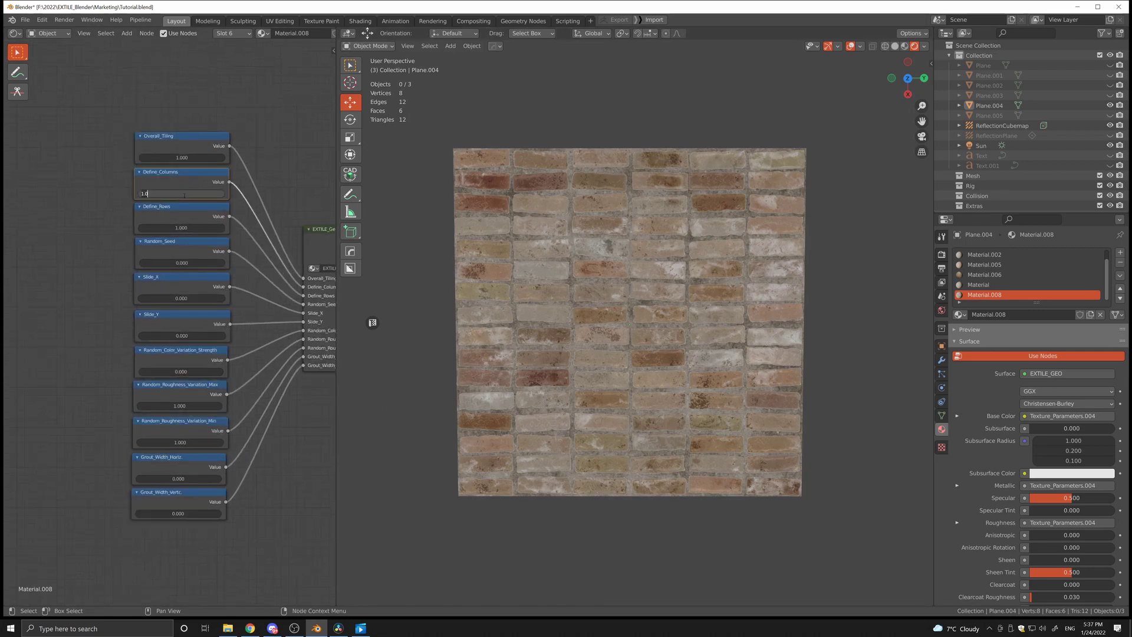
key(BackSpace)
key(BackSpace)
key(BackSpace)
text(6)
key(Return)
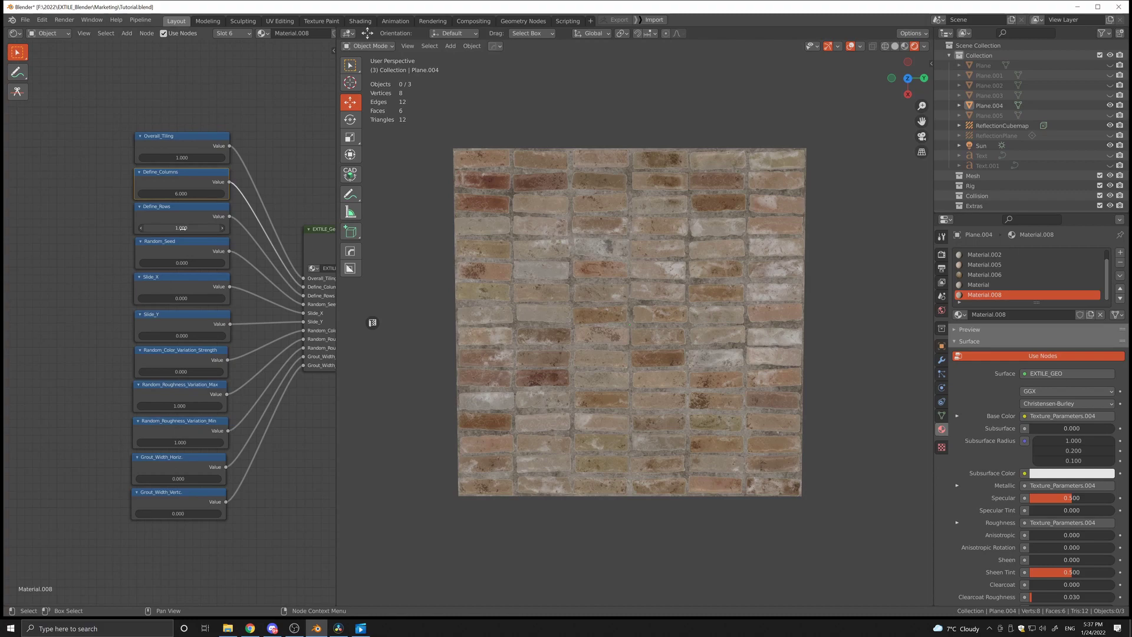
click(181, 228)
text(16)
key(Return)
Drag Overall_Tiling up to 14.8 and tilt the view slightly to inspect the bricks.
drag(181, 158, 235, 158)
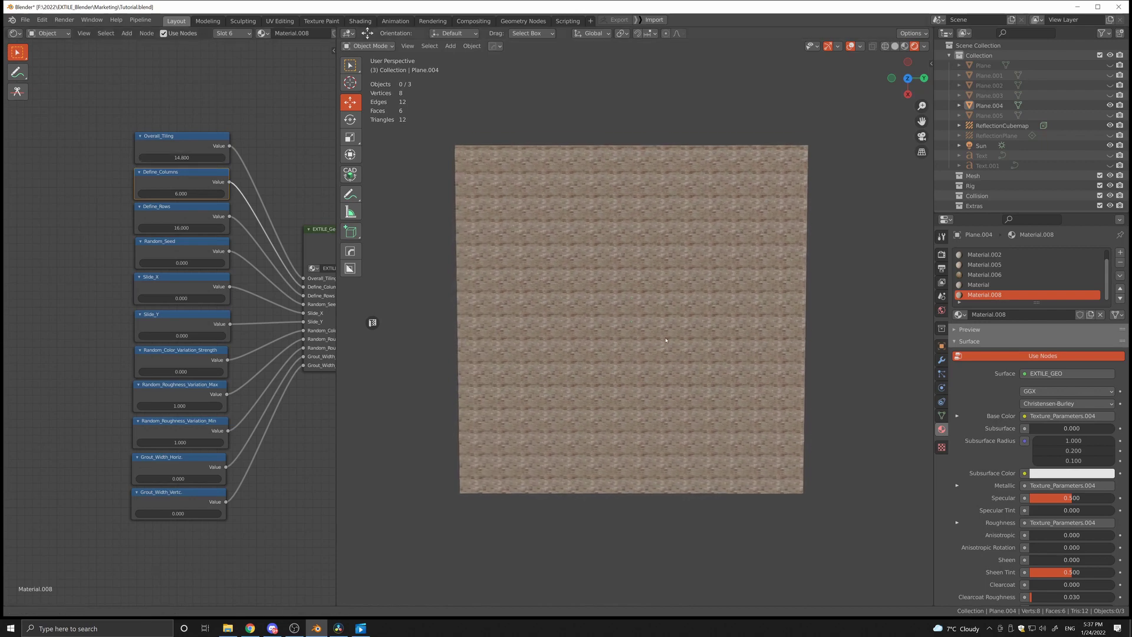
scroll(657, 330, up, 2)
middle_drag(658, 329, 656, 328)
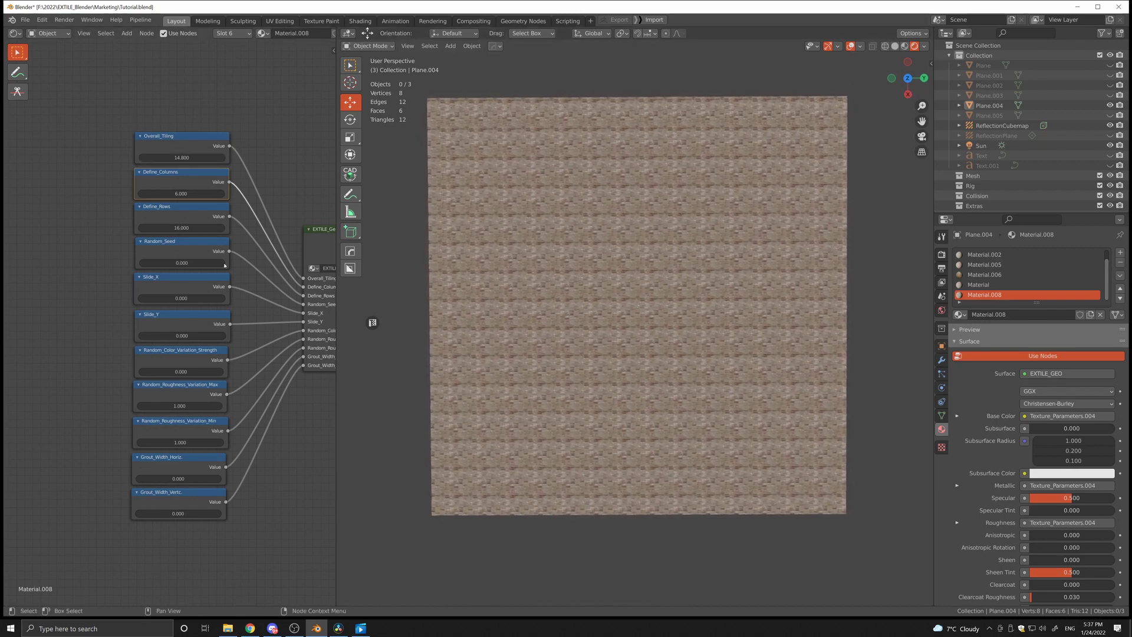
Drag Random_Seed to 29.4 to re-randomize the brick layout.
drag(159, 263, 506, 263)
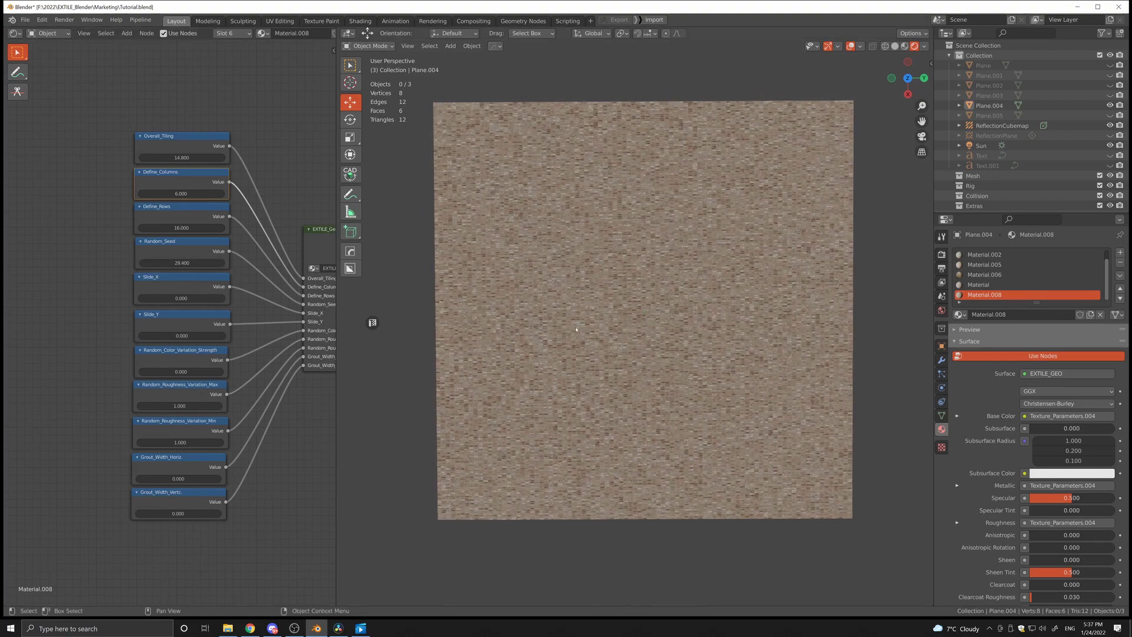
scroll(576, 324, up, 3)
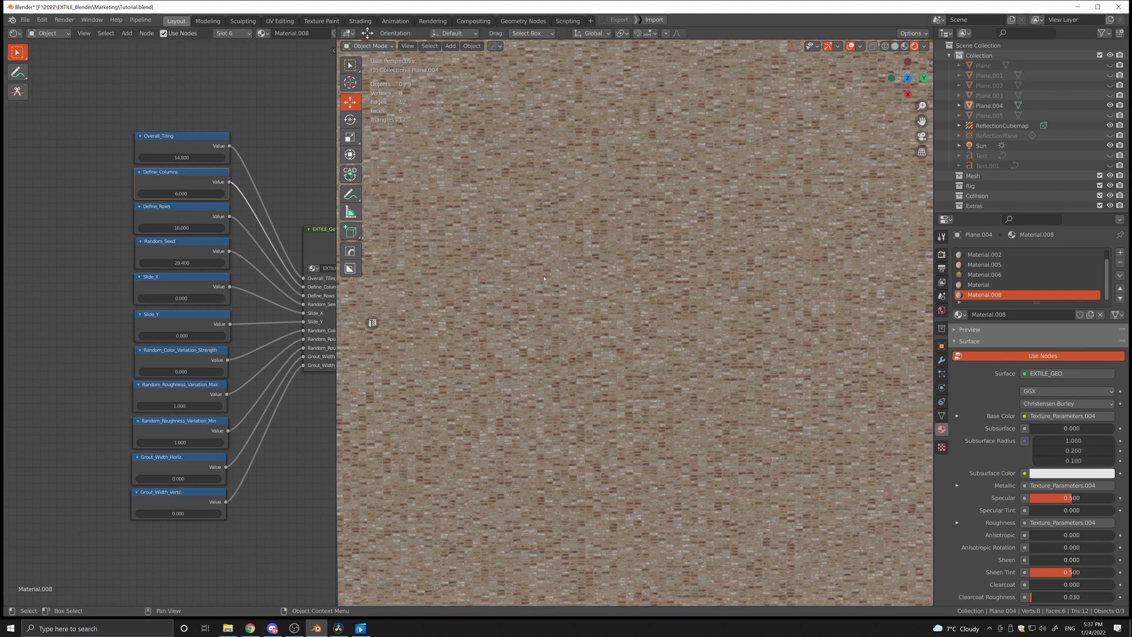
scroll(543, 274, up, 1)
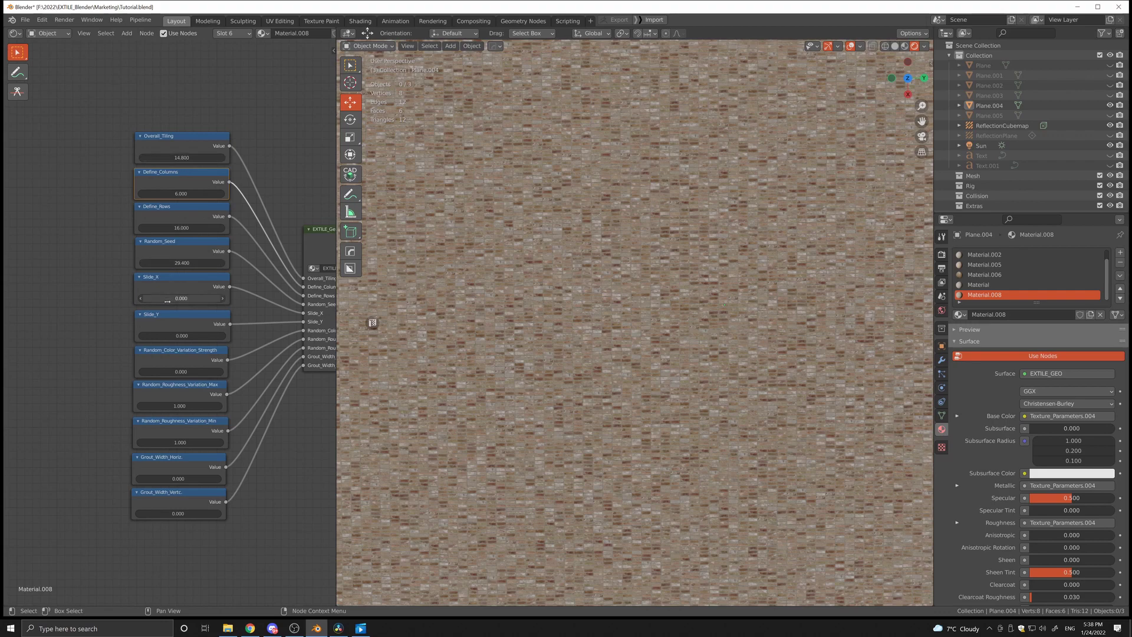
scroll(168, 301, up, 2)
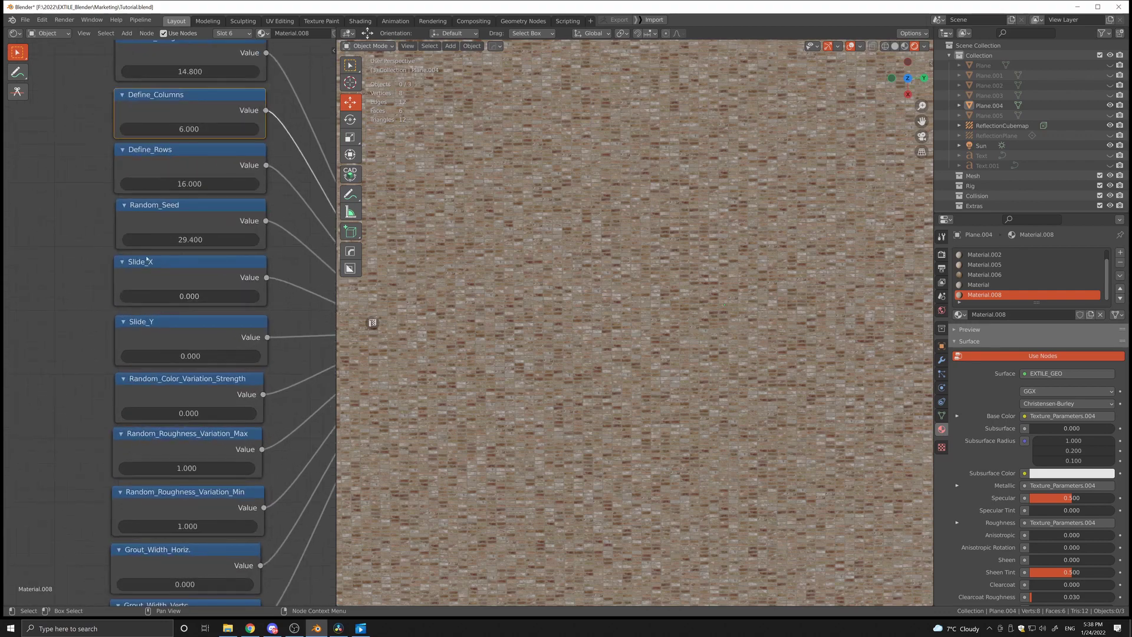
Try shifting Slide_X, reset it to 0, and set Slide_Y to 0.3.
drag(189, 296, 260, 296)
click(177, 296)
text(0)
key(Return)
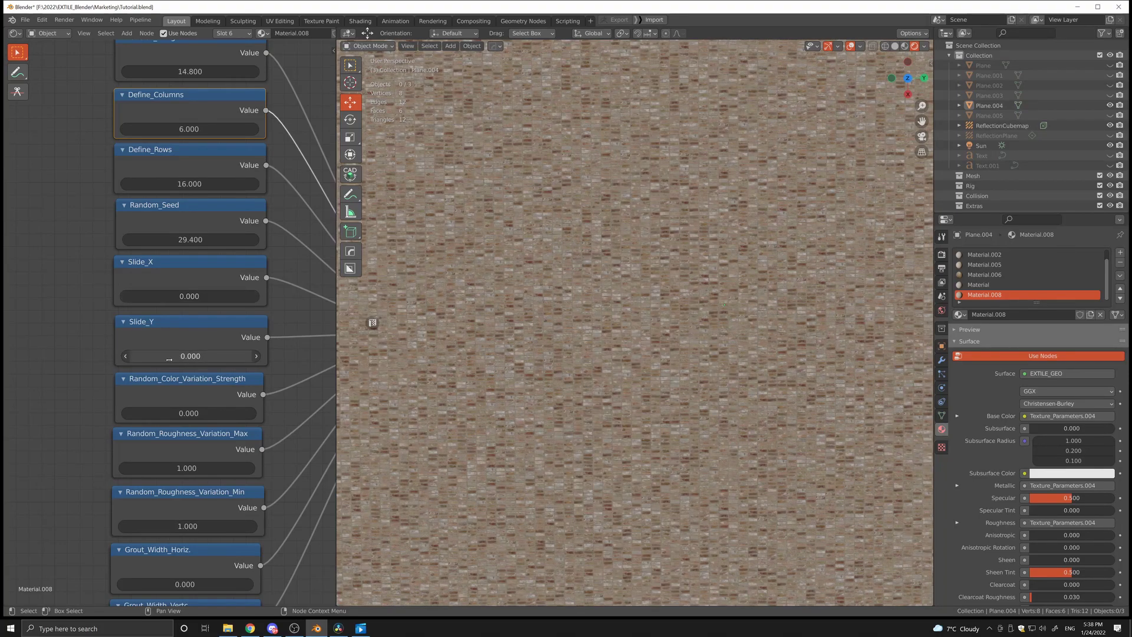
drag(190, 357, 197, 356)
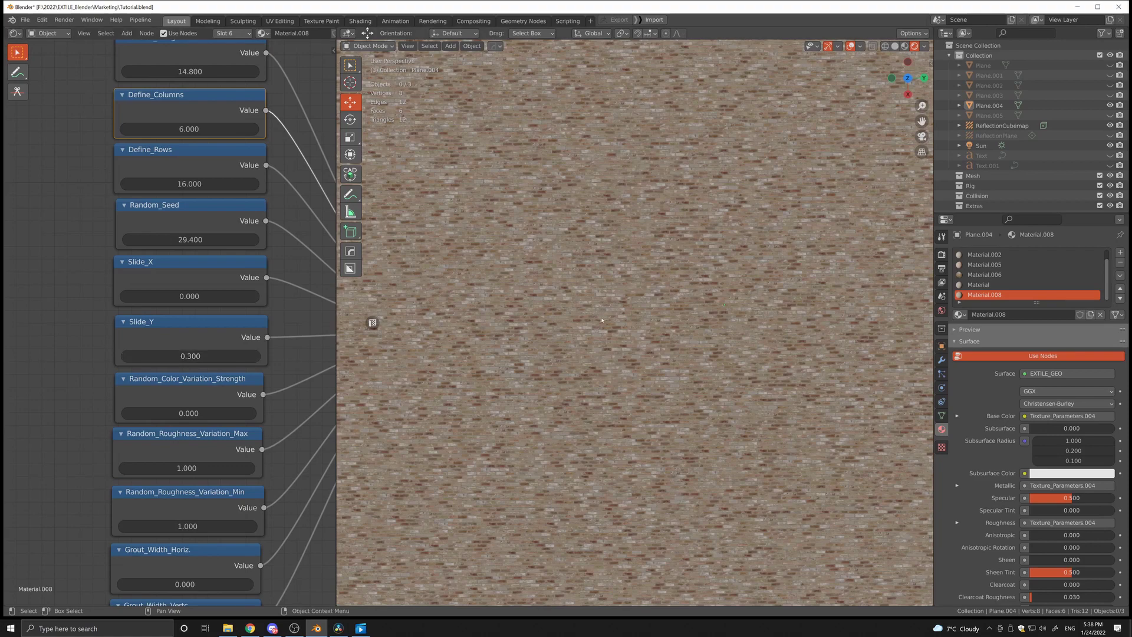
Raise Random_Color_Variation_Strength to 3.2 for more varied brick colours.
scroll(602, 330, down, 5)
shift+middle_drag(601, 329, 548, 329)
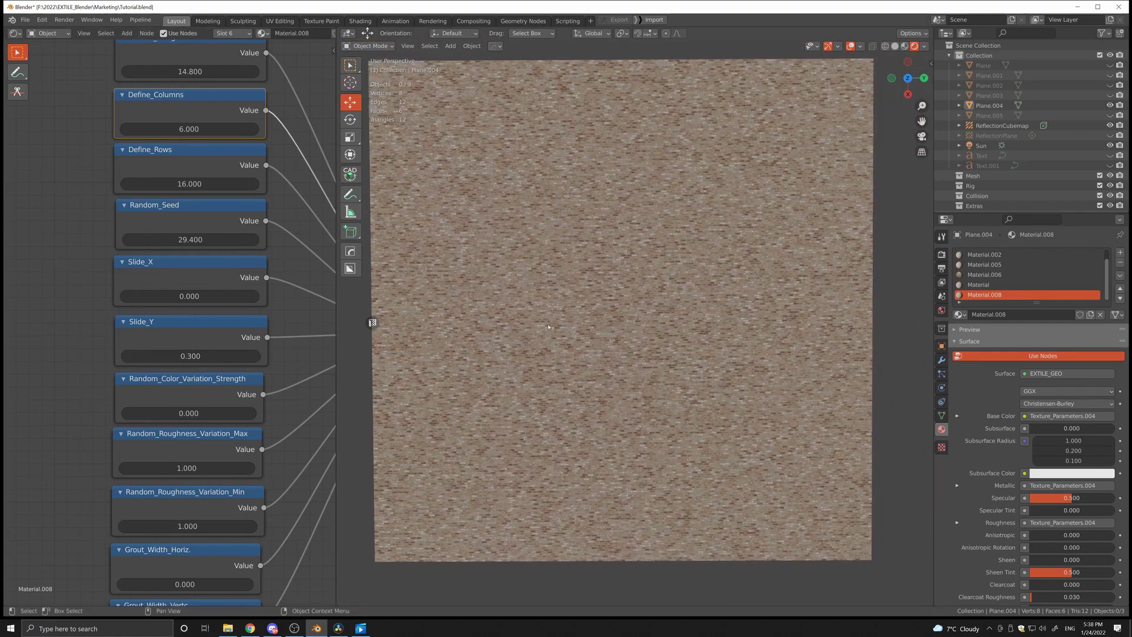
middle_drag(550, 327, 564, 334)
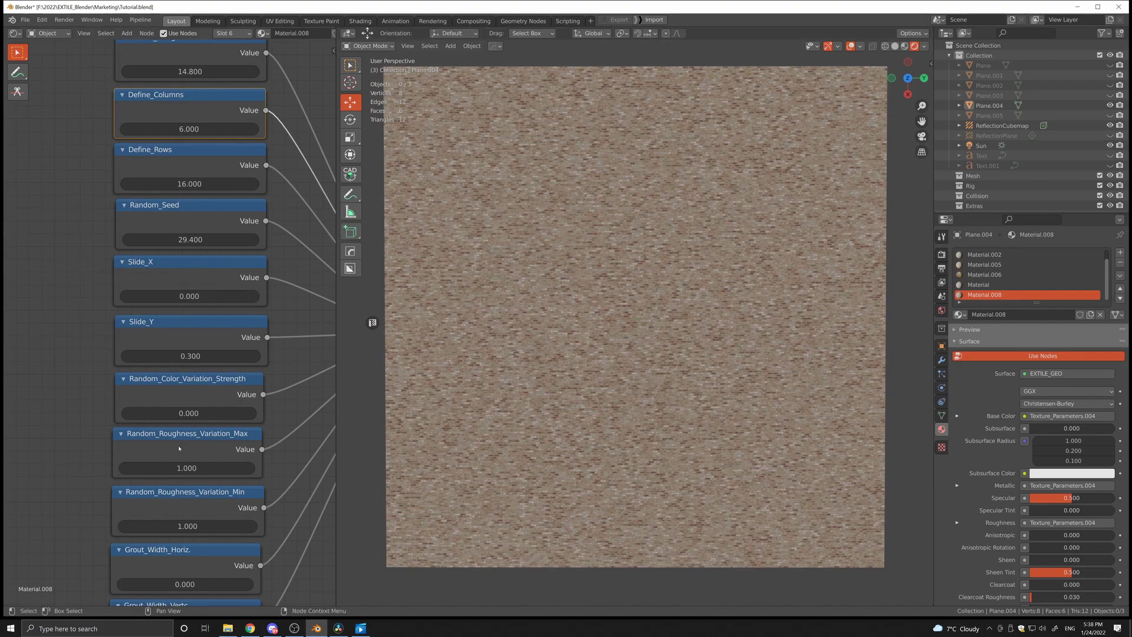
scroll(225, 423, up, 2)
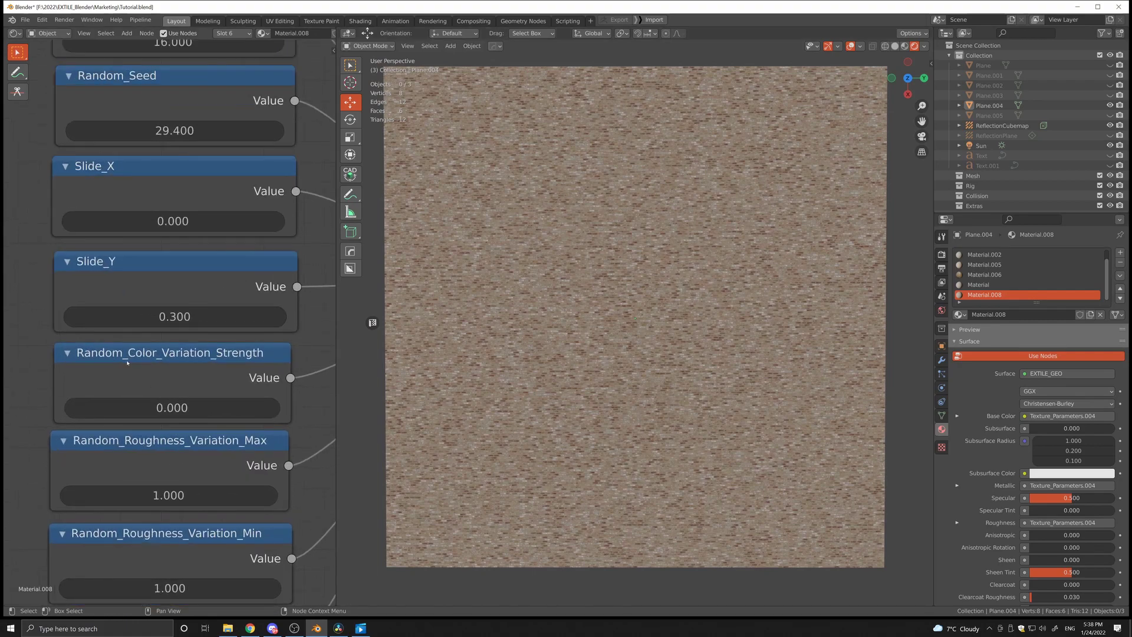
scroll(126, 362, up, 1)
drag(140, 416, 196, 416)
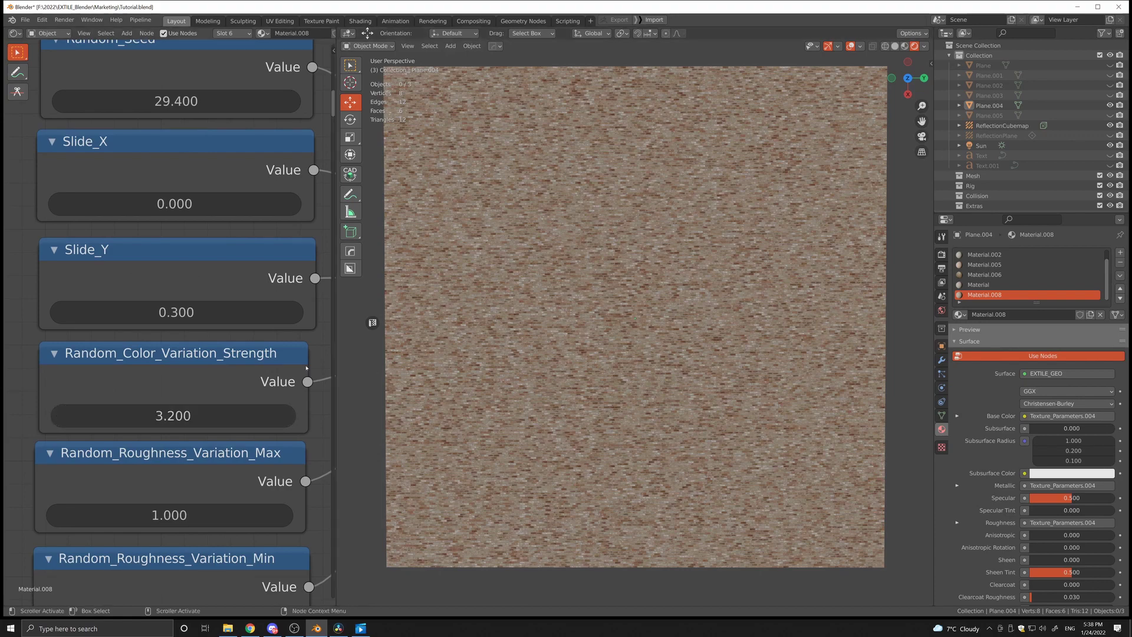
Pan across the node graph to the EXTILE_Geo.002 group and back to the parameter nodes.
scroll(237, 408, down, 5)
middle_drag(237, 408, 109, 393)
middle_drag(271, 359, 107, 378)
middle_drag(289, 342, 152, 355)
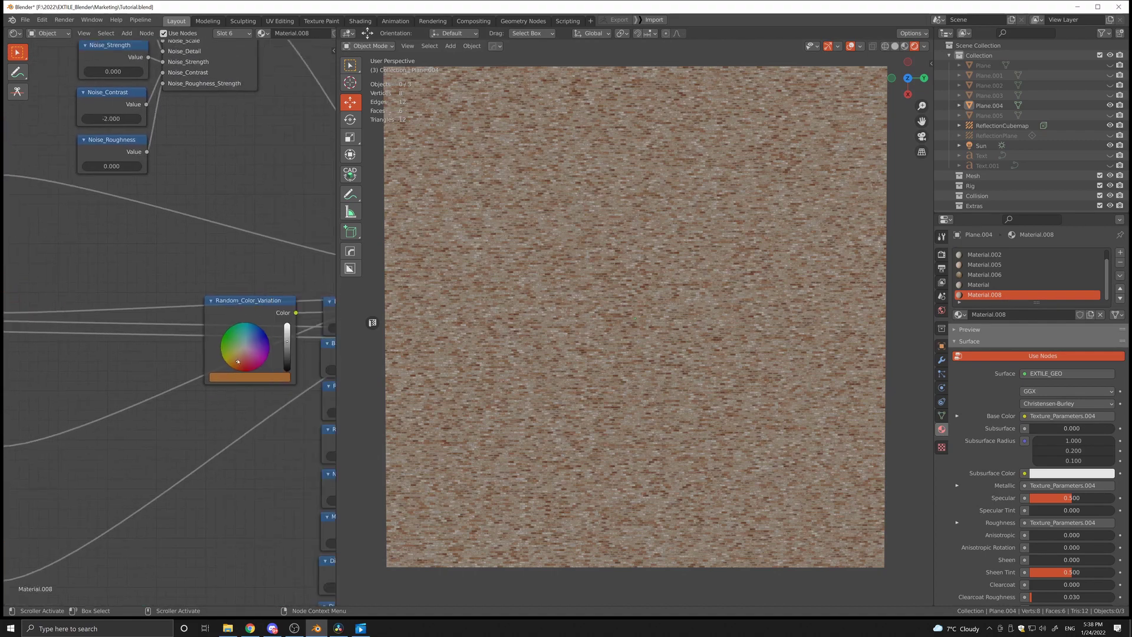
middle_drag(247, 364, 193, 341)
middle_drag(77, 377, 305, 369)
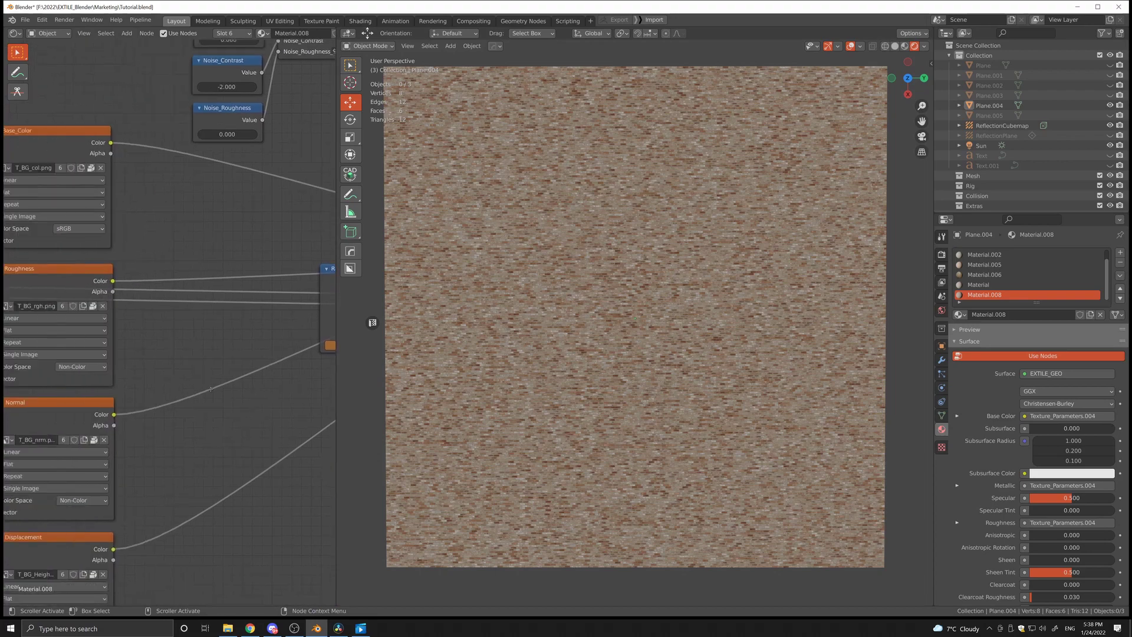
middle_drag(31, 408, 313, 375)
middle_drag(20, 420, 281, 358)
scroll(210, 388, up, 6)
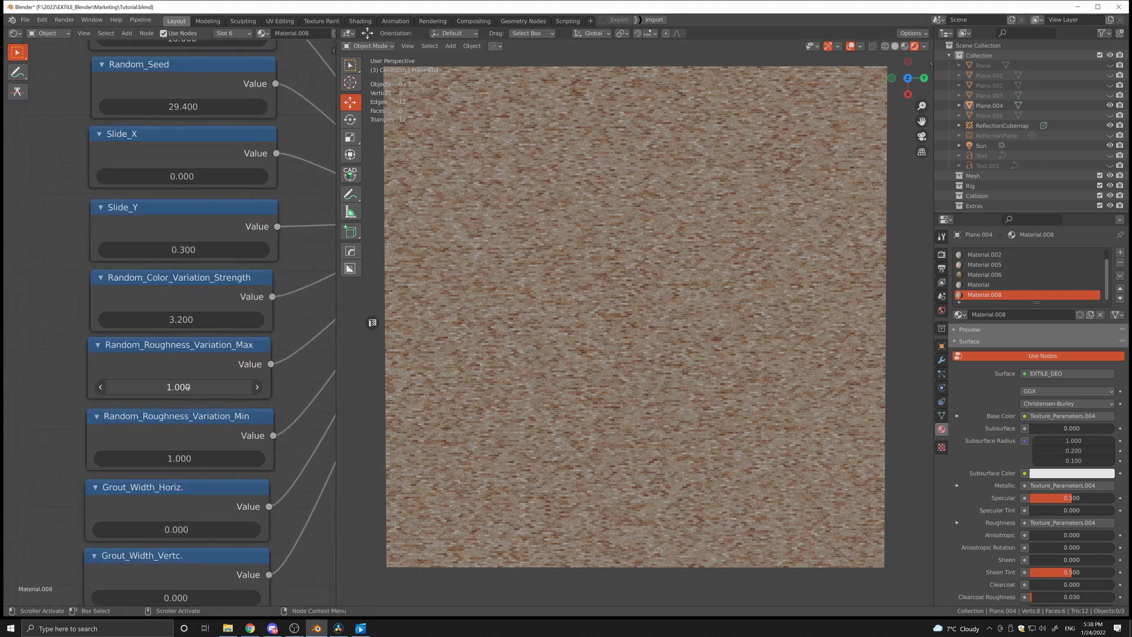
middle_drag(177, 390, 210, 314)
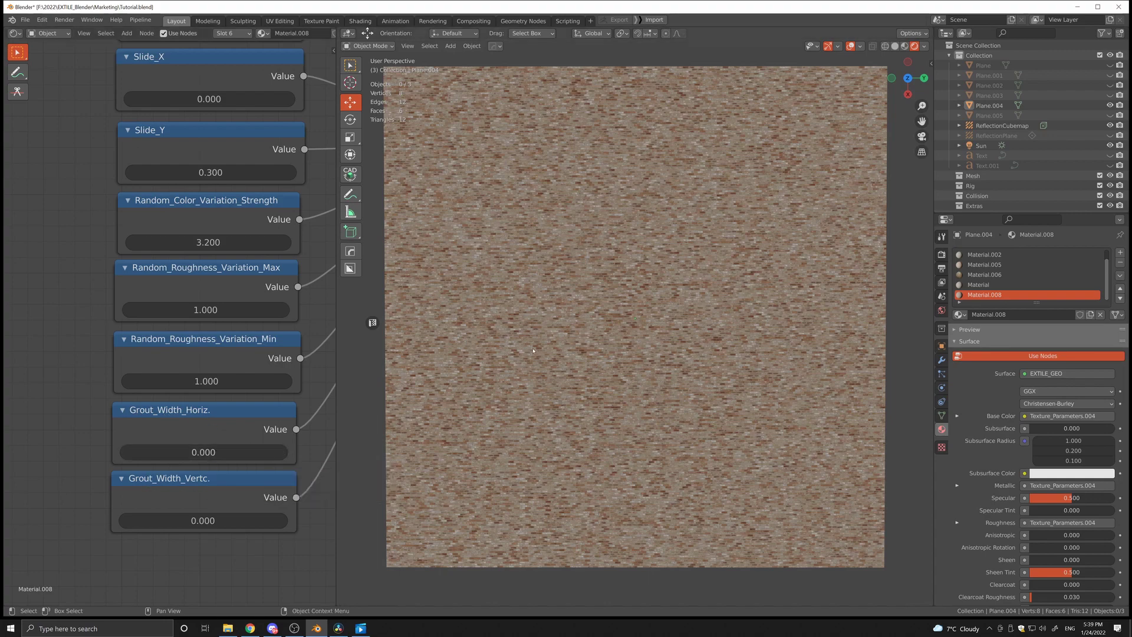
scroll(537, 346, up, 6)
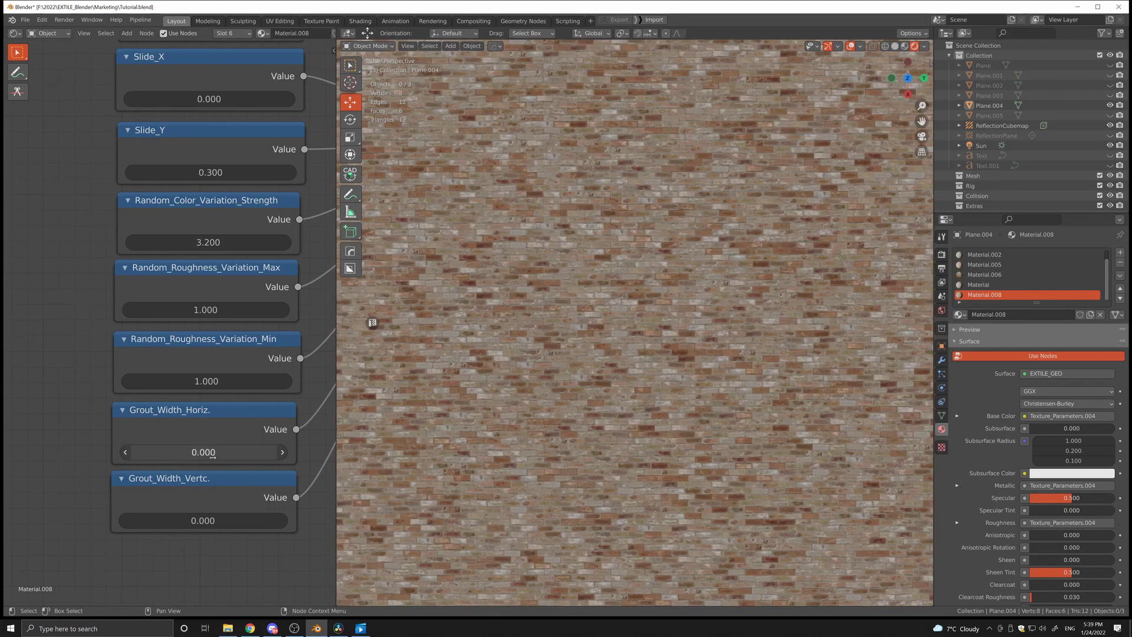
Set grout widths to 3.0 horizontal and 1.2 vertical, colour variation 0.9, roughness minimum 0.3.
drag(189, 454, 224, 454)
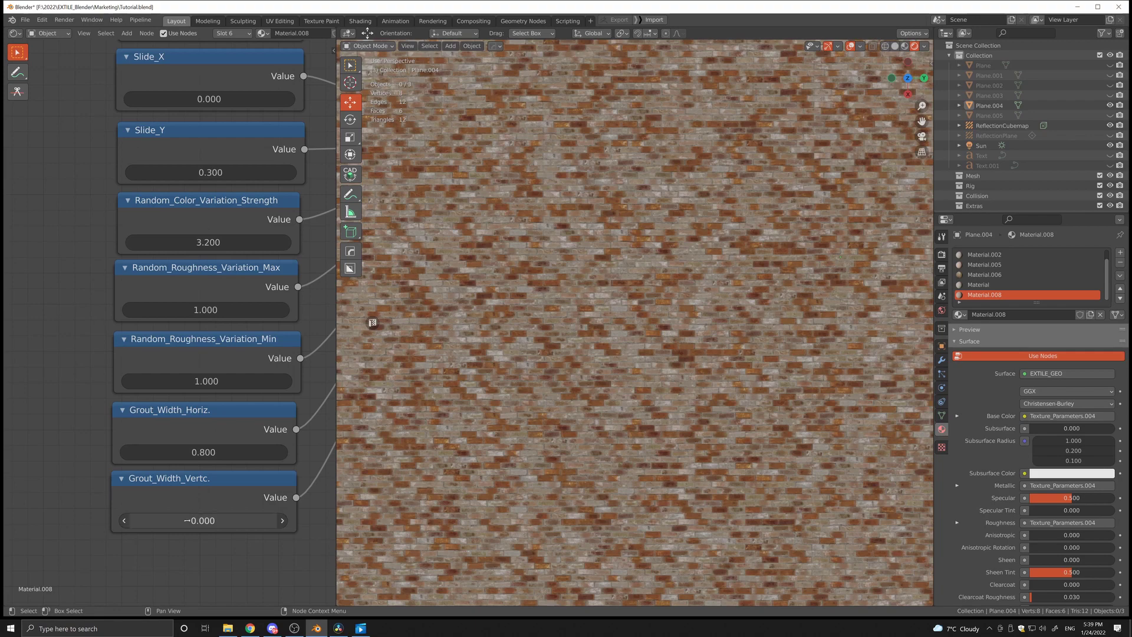
mouse_move(194, 521)
mouse_down()
mouse_move(224, 521)
mouse_move(171, 521)
mouse_move(182, 520)
mouse_up()
drag(203, 452, 203, 452)
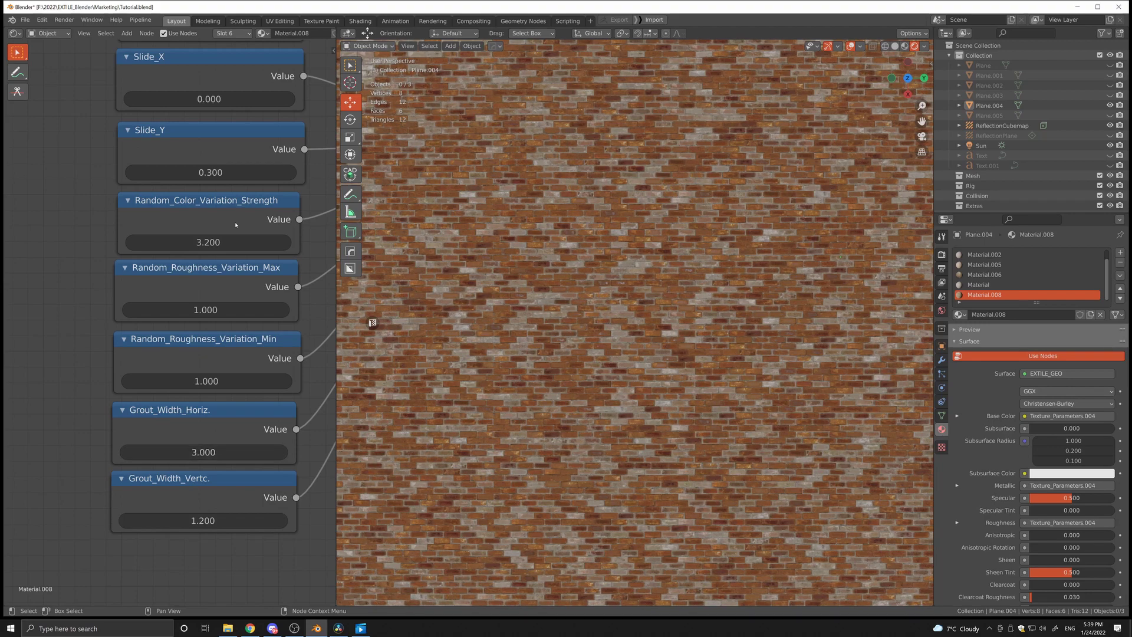
drag(233, 241, 159, 243)
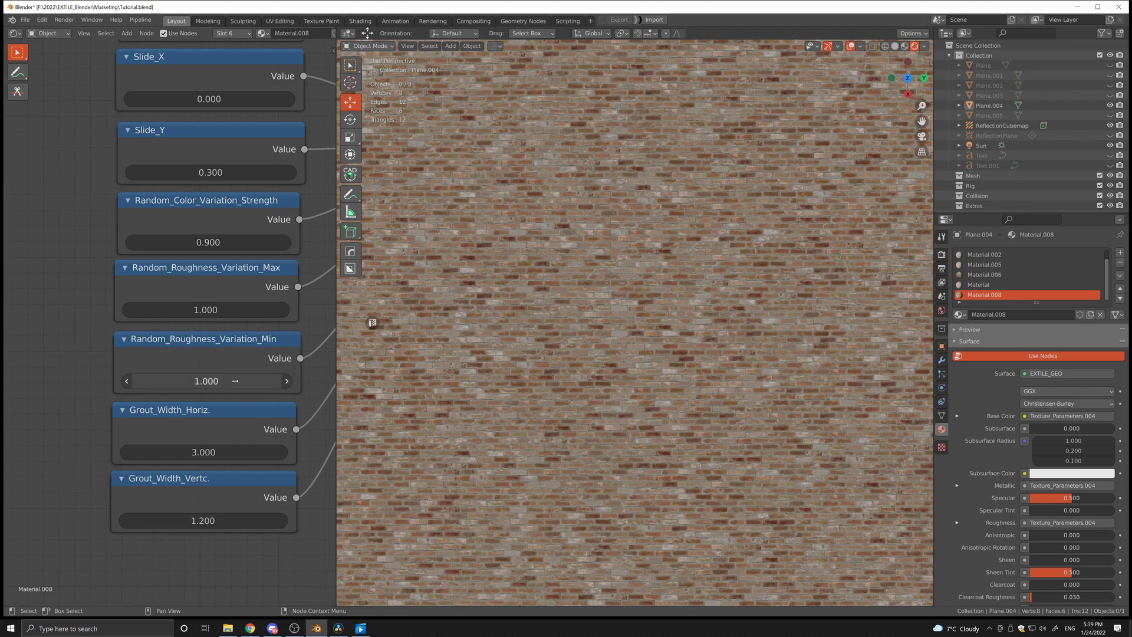
drag(206, 381, 190, 381)
scroll(614, 389, down, 5)
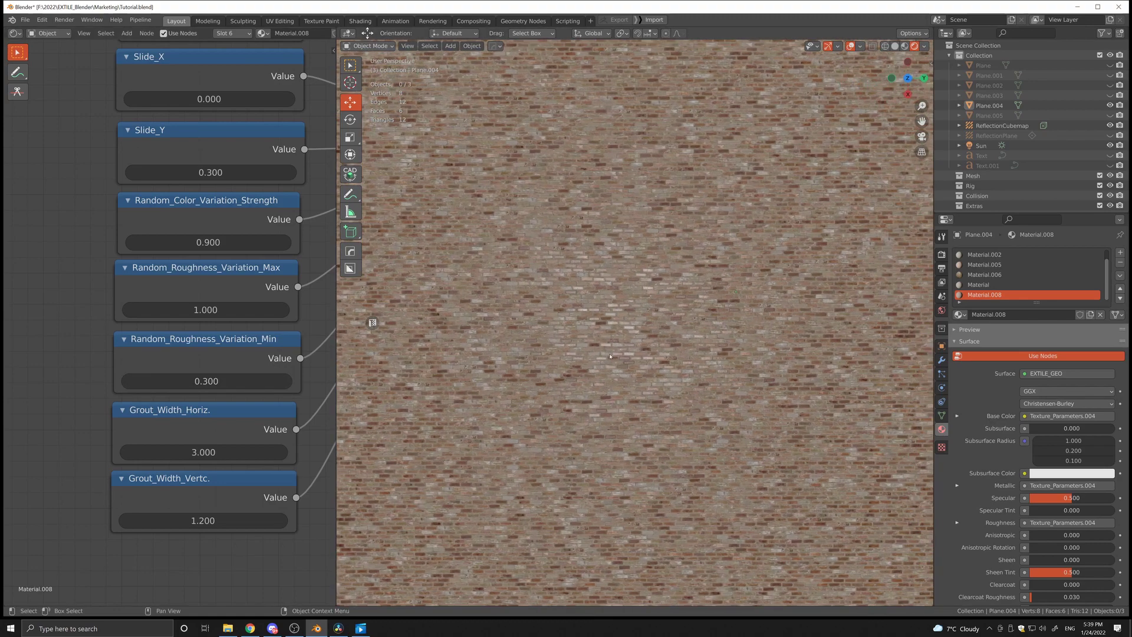
scroll(614, 390, down, 2)
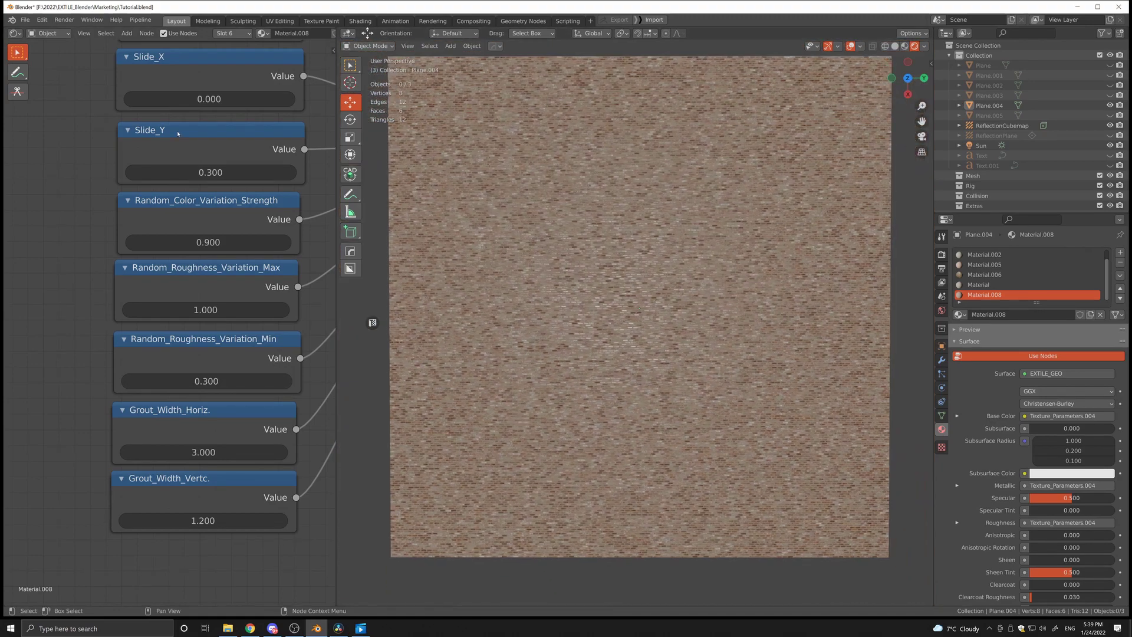
shift+middle_drag(648, 290, 645, 301)
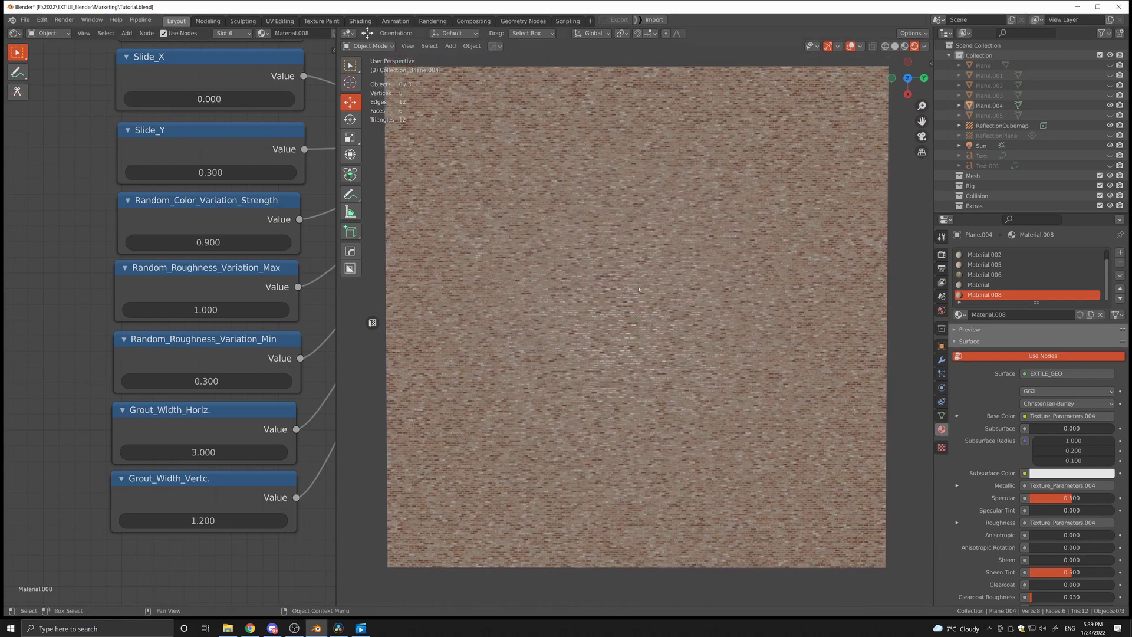
scroll(198, 276, down, 3)
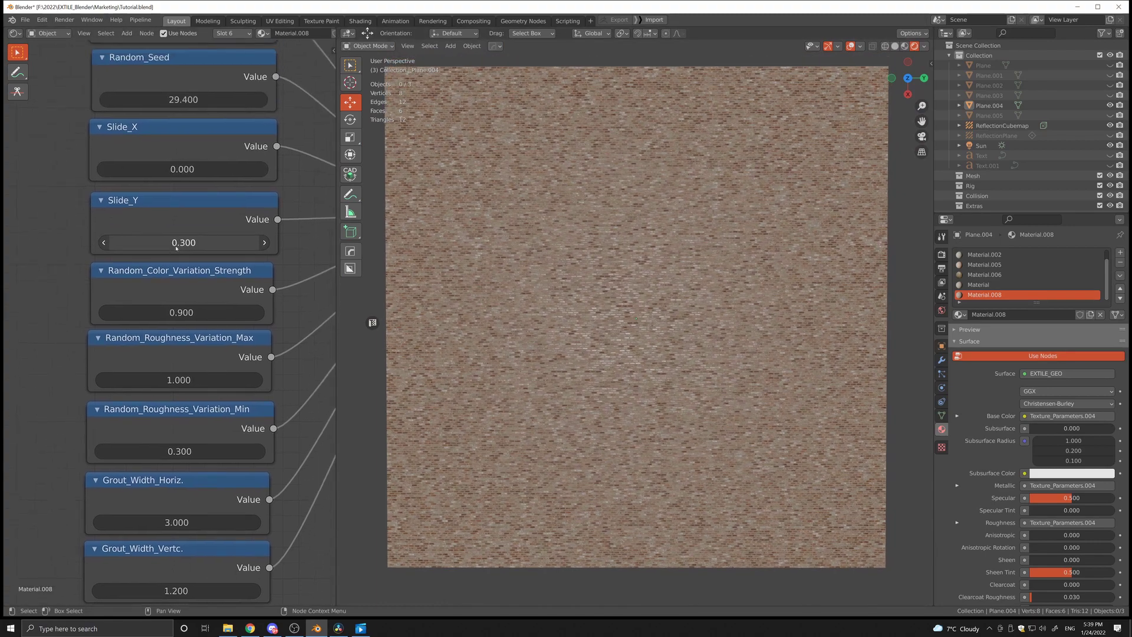
scroll(198, 276, down, 5)
click(260, 134)
middle_drag(260, 134, 221, 167)
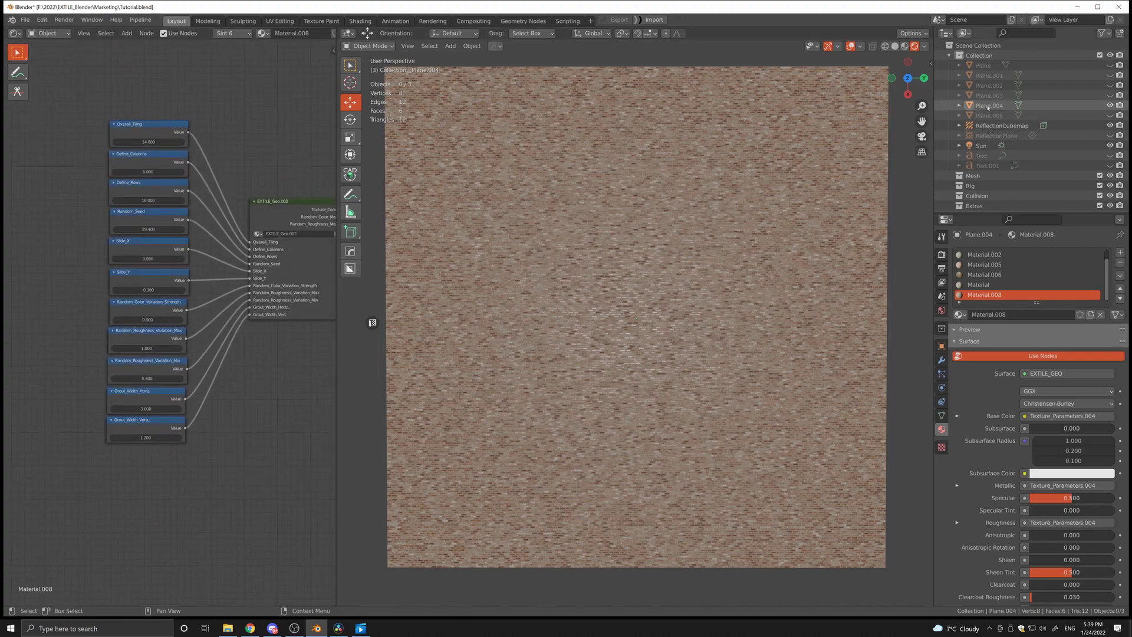
Hide the brick plane, show and select Plane.005, and frame it in the viewport.
click(1110, 106)
click(1110, 115)
click(989, 116)
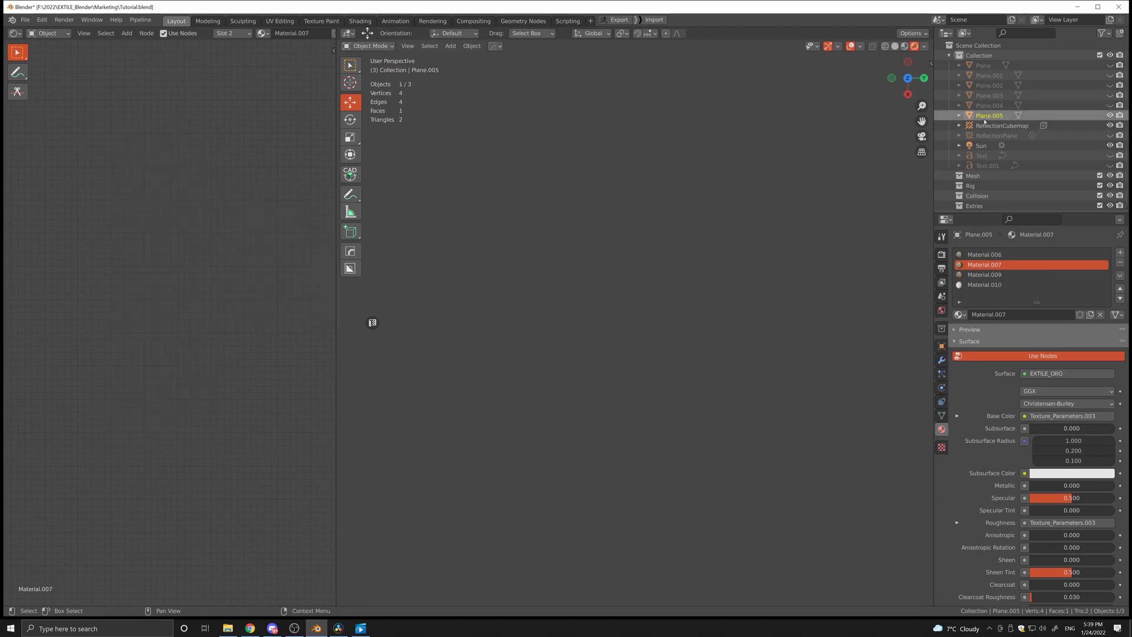
shift+middle_drag(592, 295, 624, 463)
shift+middle_drag(625, 236, 623, 410)
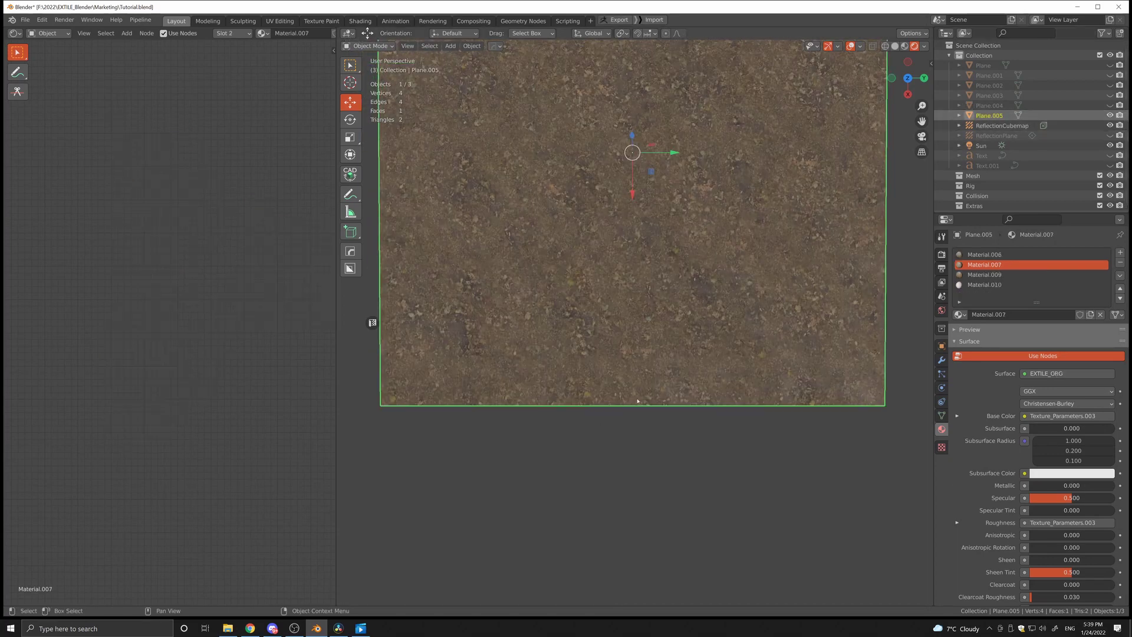
scroll(625, 395, down, 3)
mouse_move(631, 371)
shift+middle_down()
mouse_move(624, 410)
mouse_move(585, 429)
shift+middle_up()
scroll(569, 384, up, 1)
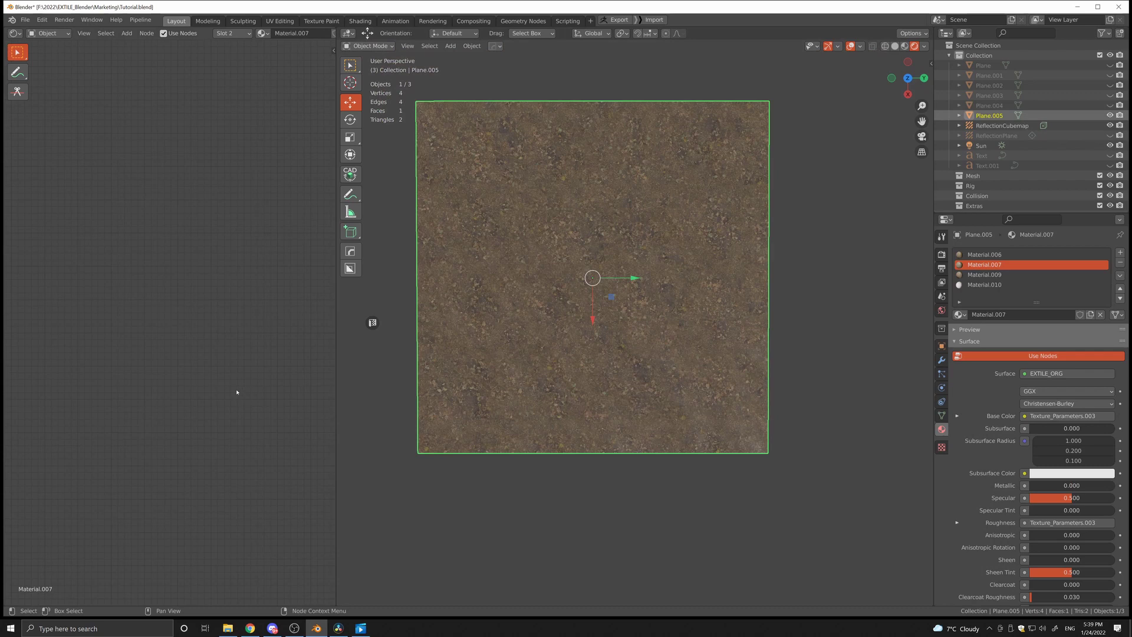
scroll(237, 393, down, 5)
Bring Material.007's node tree into view and widen the node editor.
middle_drag(237, 392, 121, 383)
scroll(186, 294, up, 10)
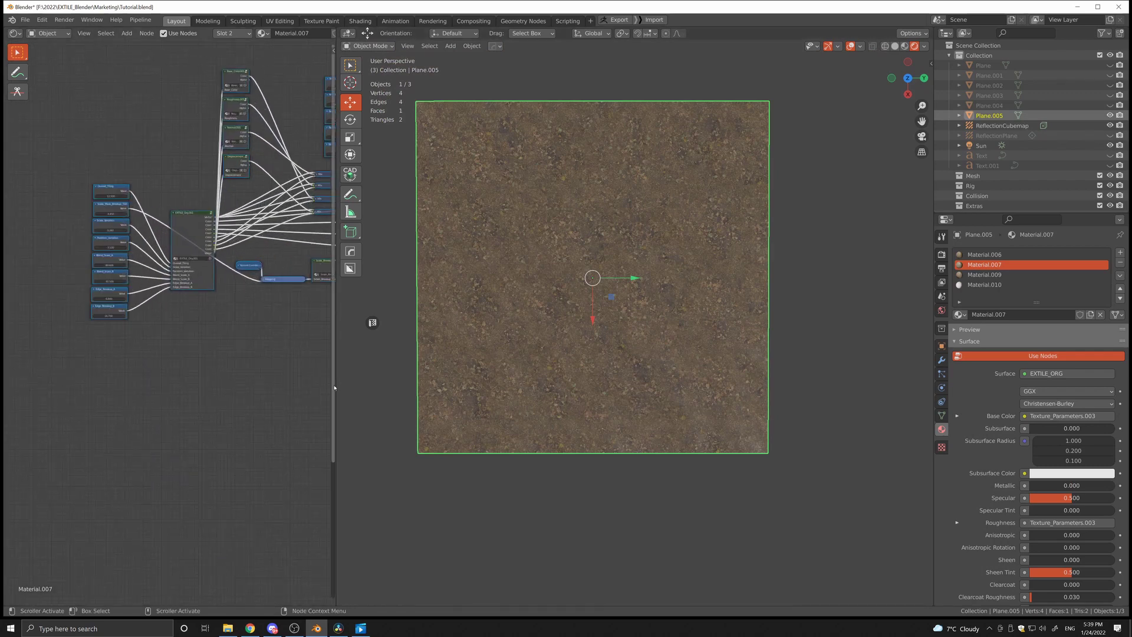
drag(335, 385, 798, 384)
Fit Material.007's whole node tree in view and select the Base_Color.001 group node.
key(Home)
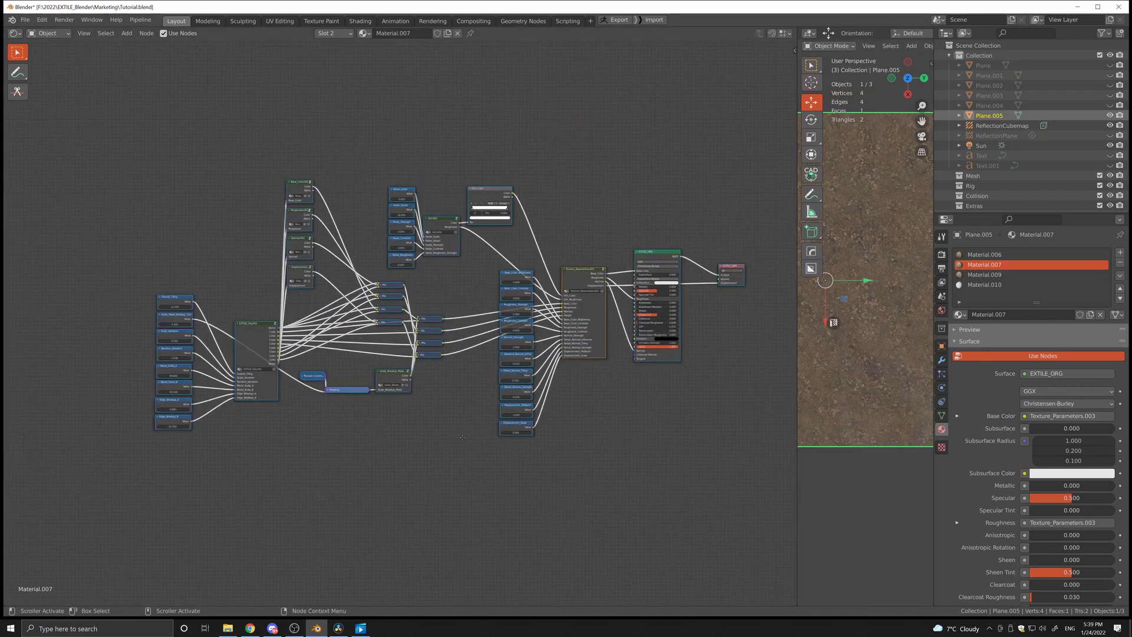
click(455, 373)
middle_drag(427, 358, 357, 376)
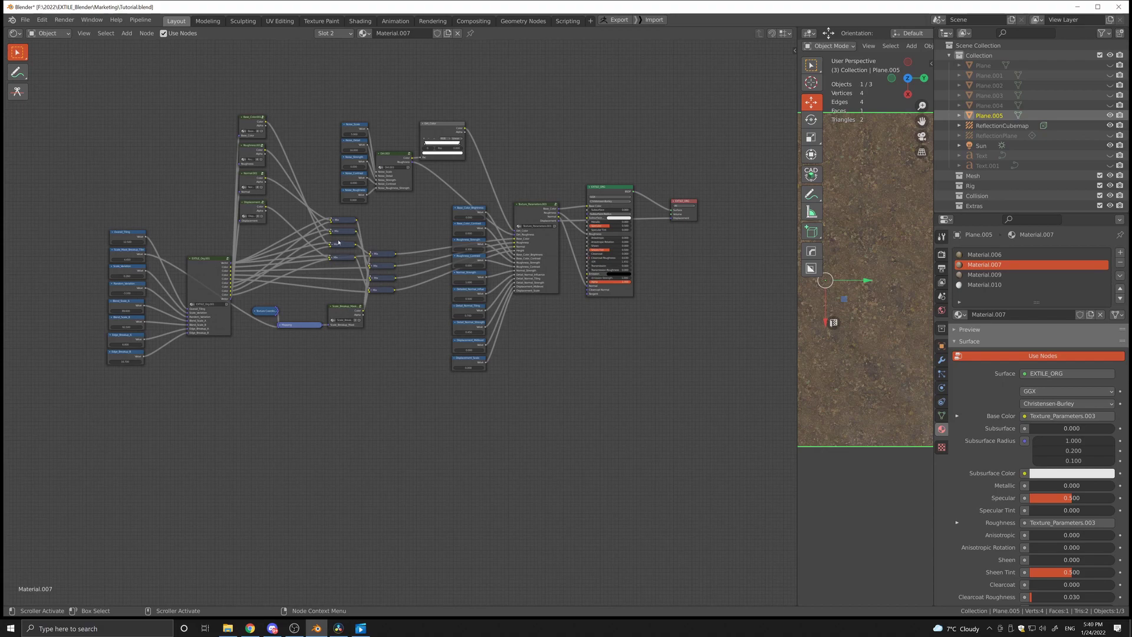
scroll(338, 242, up, 2)
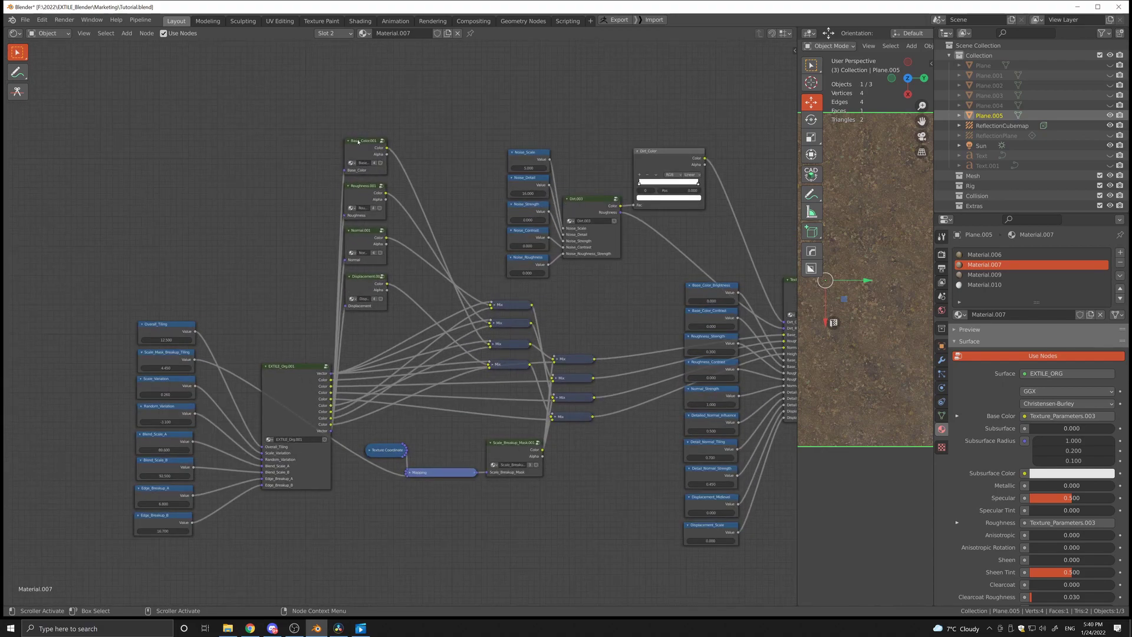
click(358, 142)
scroll(359, 151, up, 1)
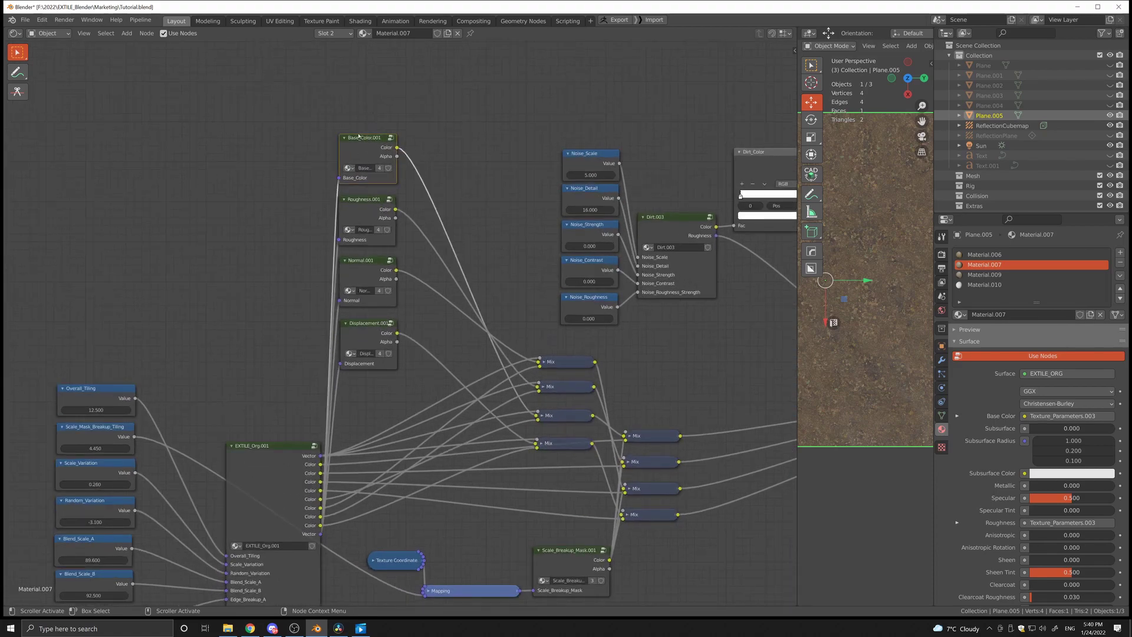
Peek inside Base_Color.001, then select Texture_Parameters.003 and enter that group.
key(Tab)
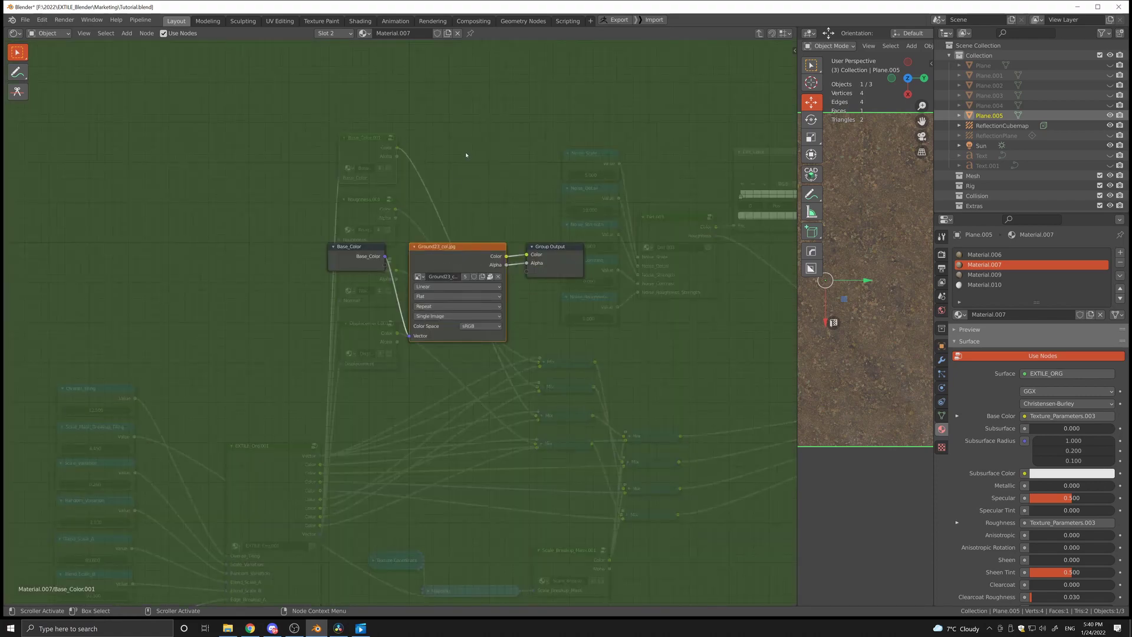
key(Tab)
middle_drag(389, 405, 332, 302)
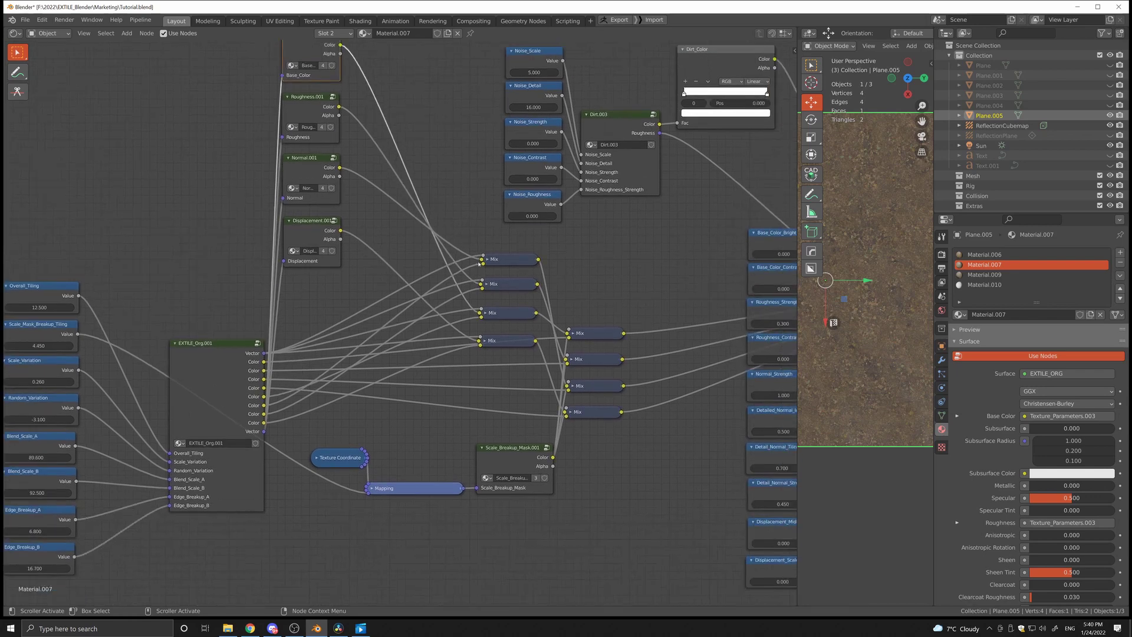
middle_drag(577, 348, 411, 296)
middle_drag(559, 324, 387, 270)
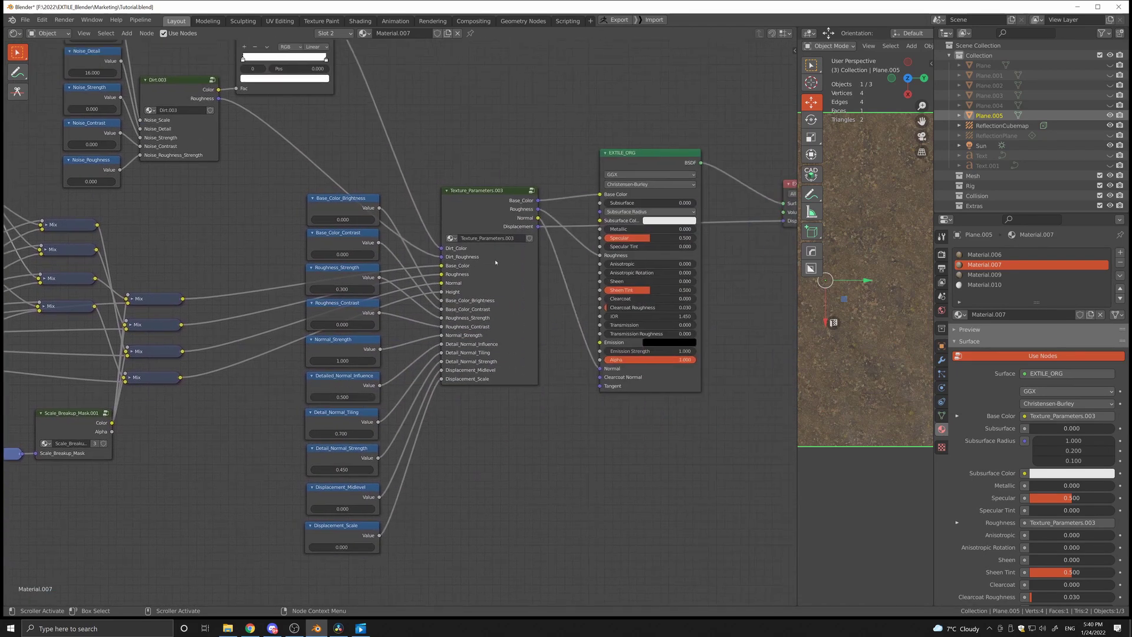
click(467, 191)
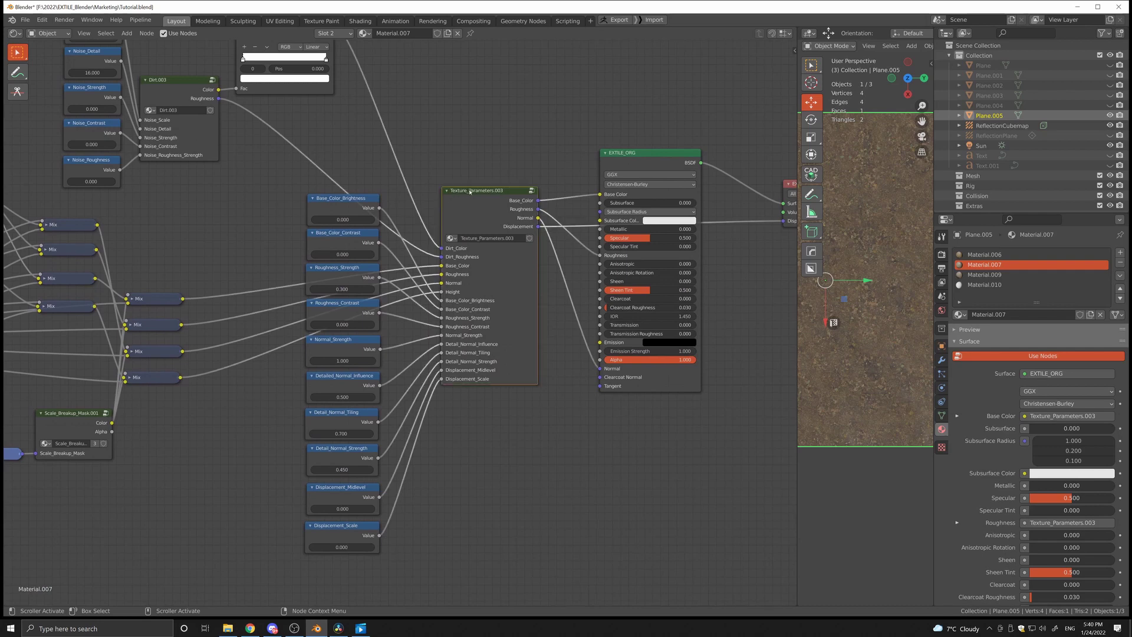
key(Tab)
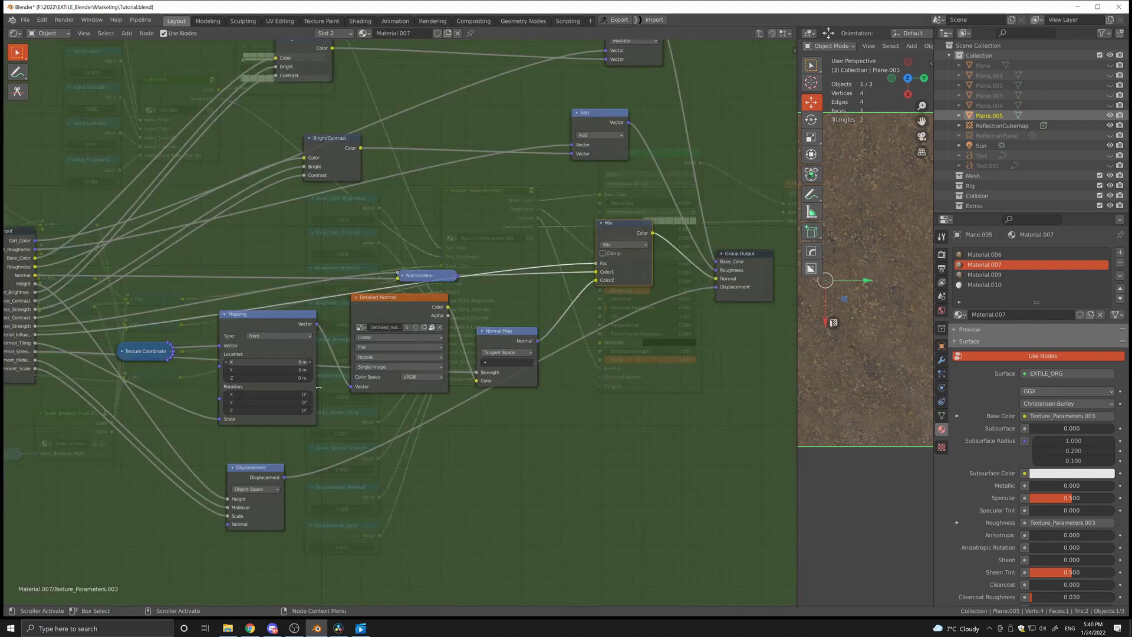
Bring the EXTILE_Org.001 nodes into view, widen the 3D Viewport, and raise Overall_Tiling to 18.6.
key(Tab)
middle_drag(271, 257, 645, 242)
middle_drag(161, 296, 409, 253)
middle_drag(216, 292, 286, 217)
scroll(286, 216, up, 3)
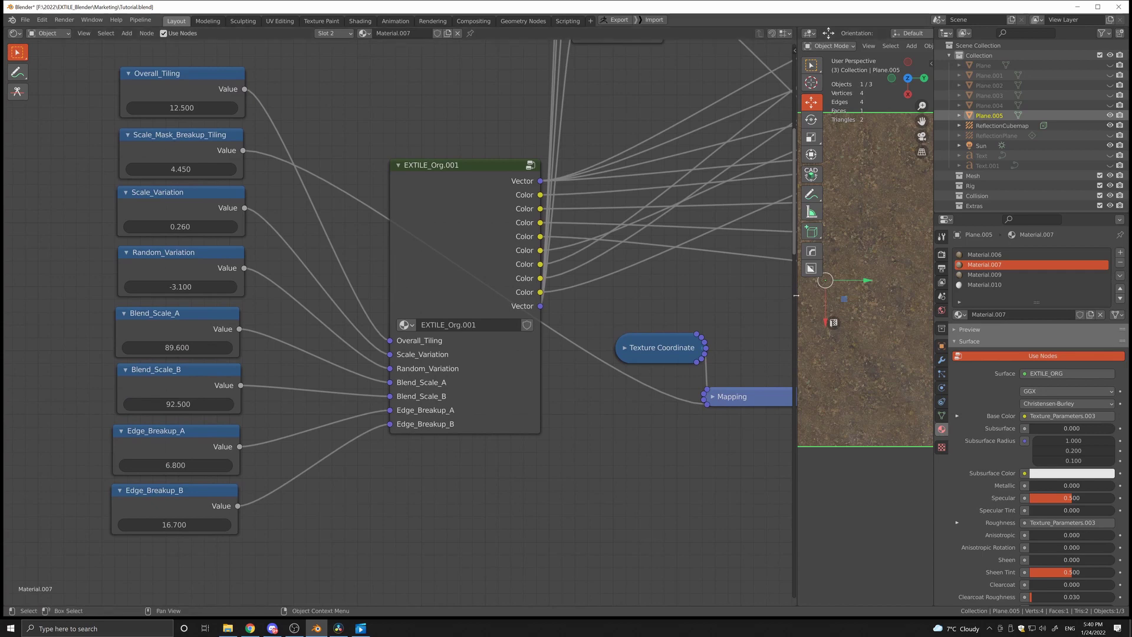
drag(796, 295, 234, 295)
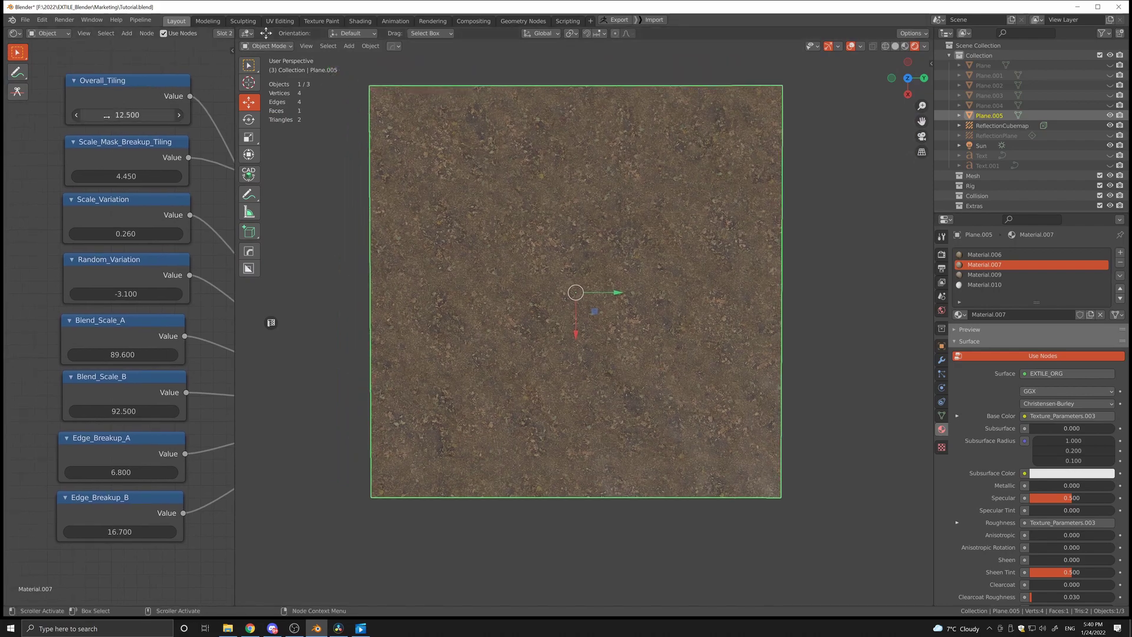
drag(107, 116, 174, 116)
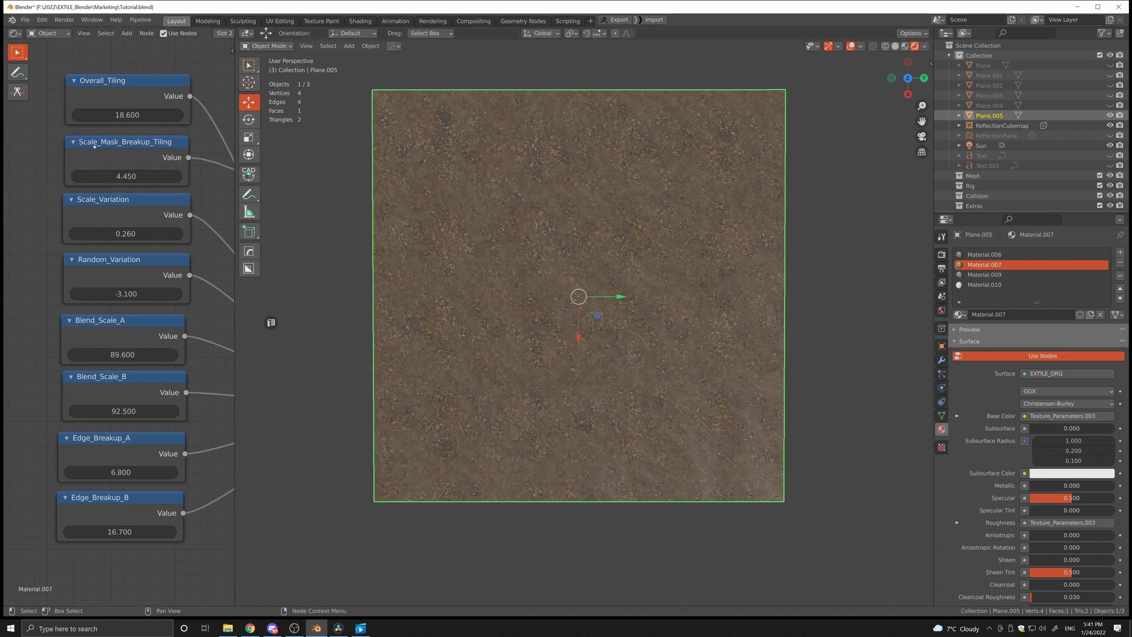
Set Scale_Mask_Breakup_Tiling to 2.05, Random_Variation to 7.5 and Blend_Scale_A to 87.7.
mouse_move(126, 177)
mouse_down()
mouse_move(159, 176)
mouse_move(126, 177)
mouse_move(142, 176)
mouse_up()
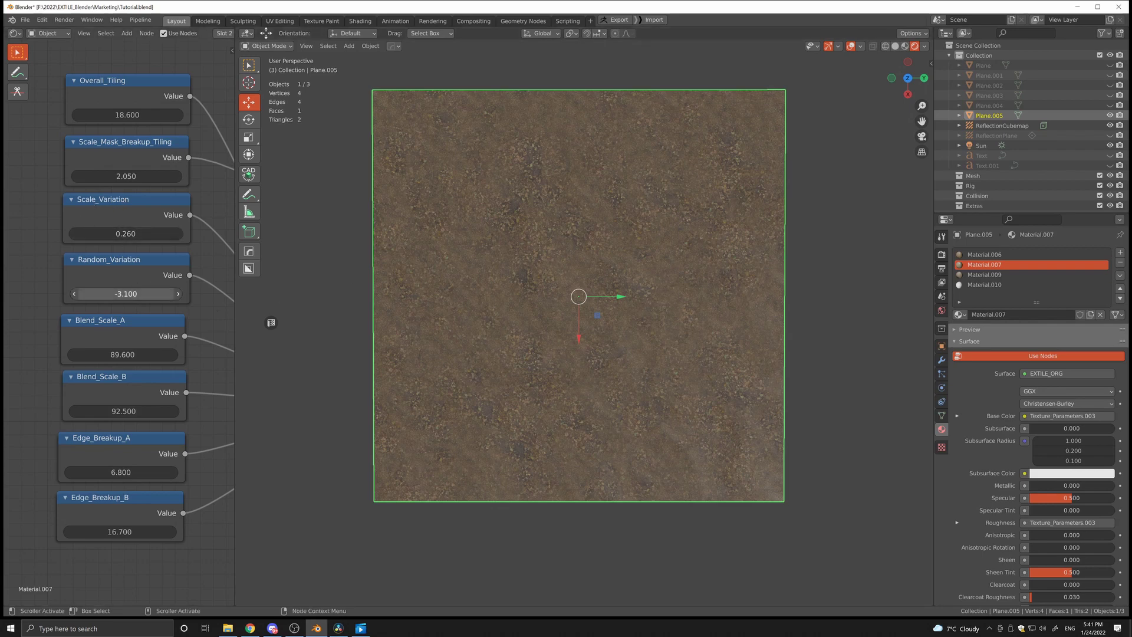
drag(126, 294, 155, 294)
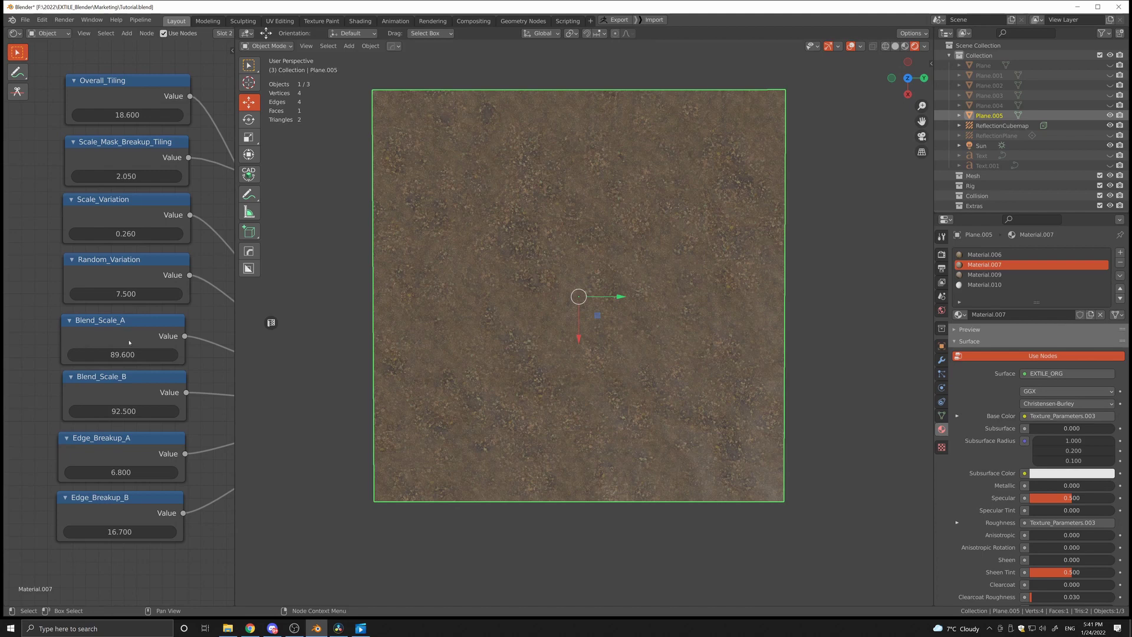
drag(126, 352, 124, 352)
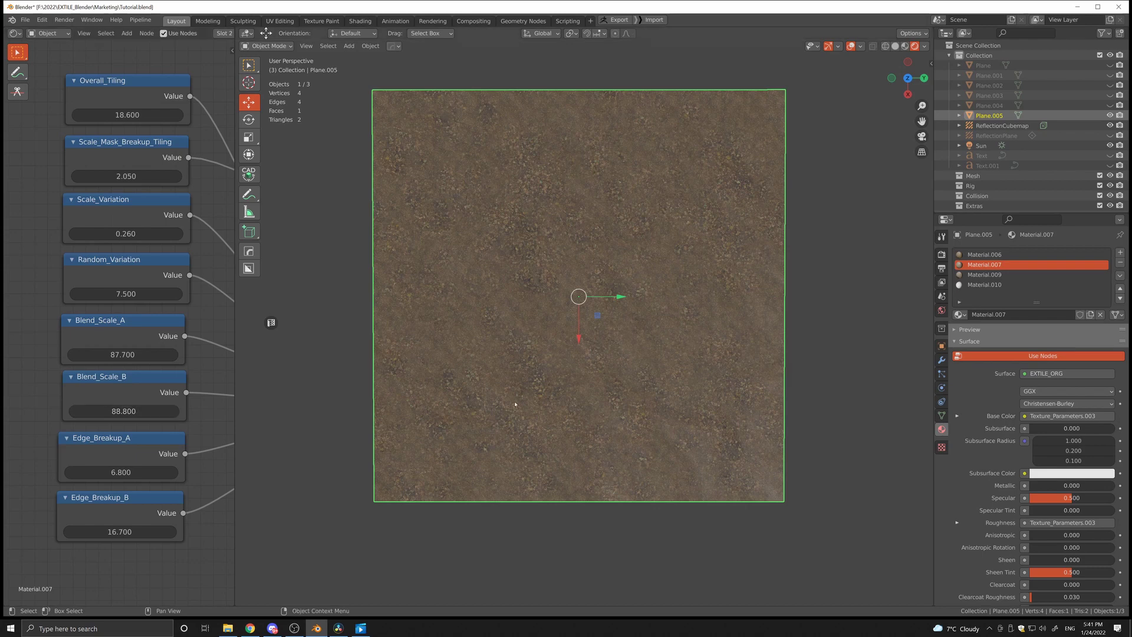
Recenter the dirt plane, then set Edge_Breakup_A to 8.0 and Edge_Breakup_B to 8.1.
shift+middle_drag(517, 408, 521, 415)
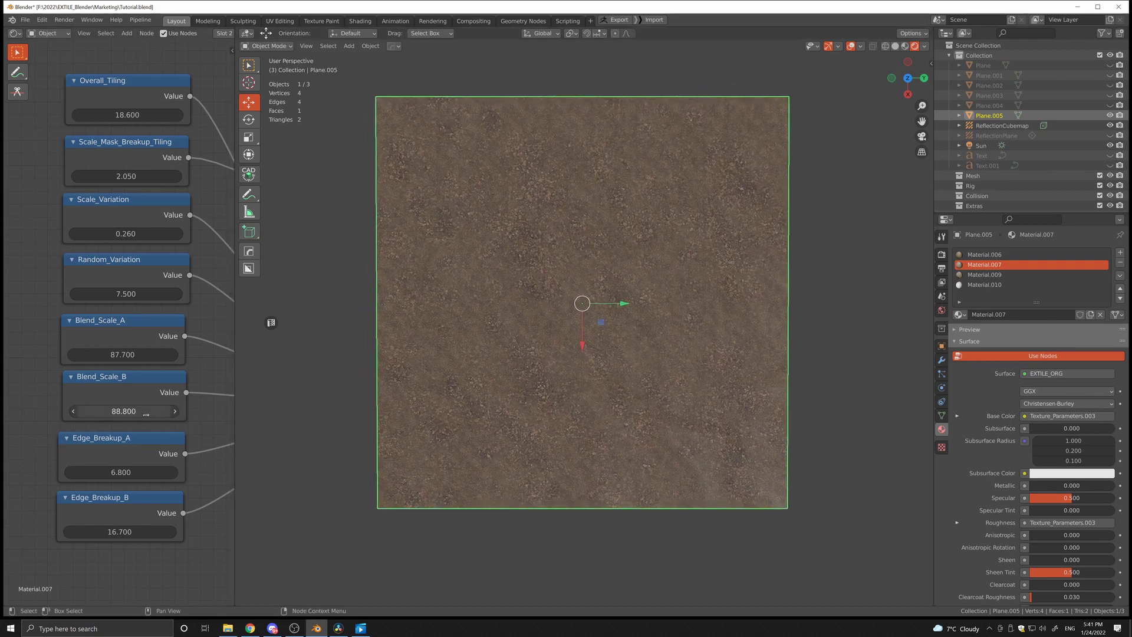
shift+middle_drag(534, 294, 521, 309)
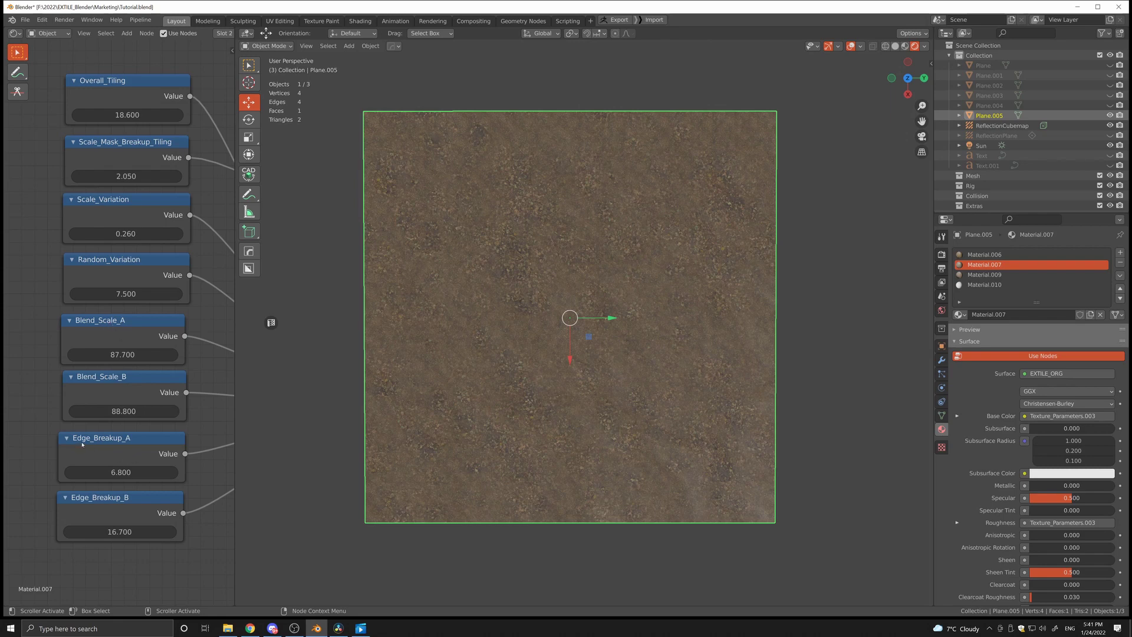
shift+scroll(83, 444, down, 3)
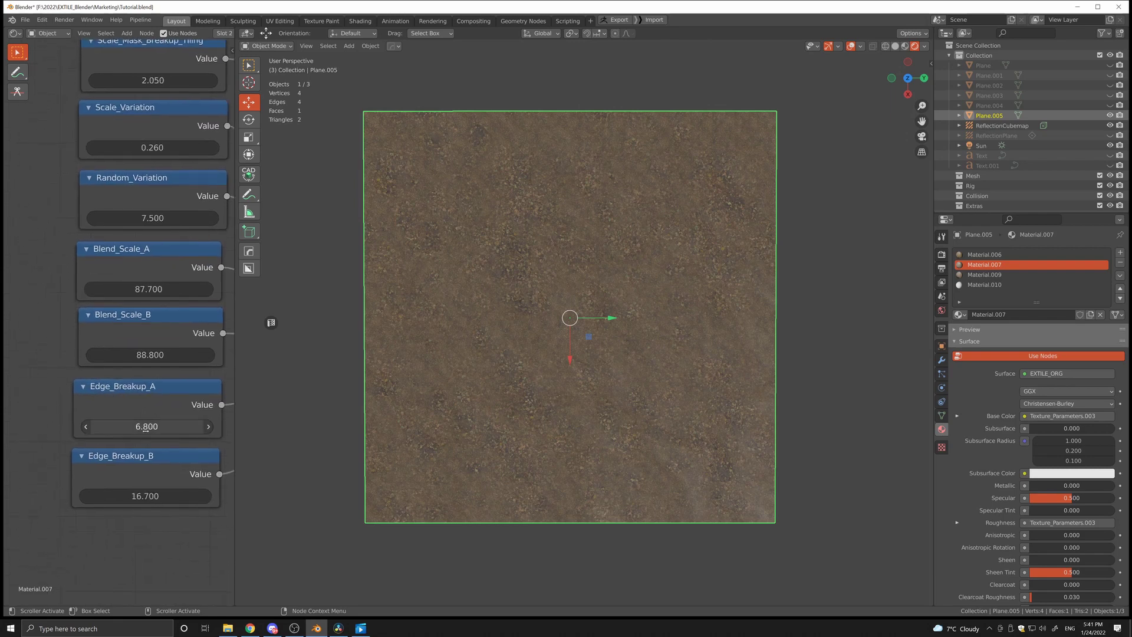
scroll(103, 432, up, 2)
drag(104, 434, 105, 433)
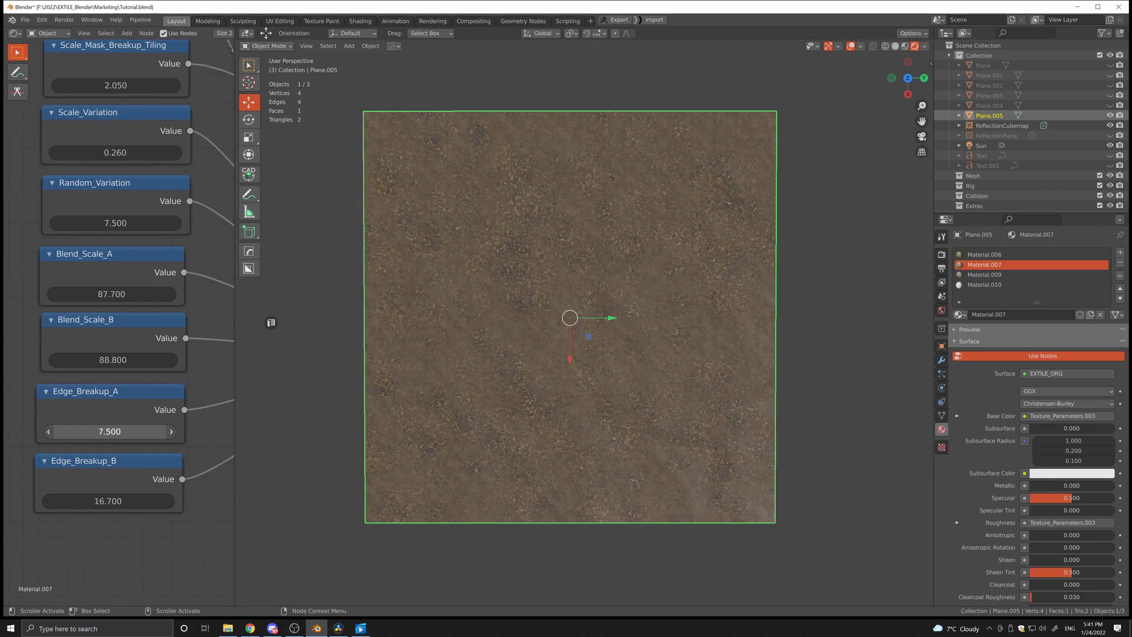
scroll(460, 324, up, 1)
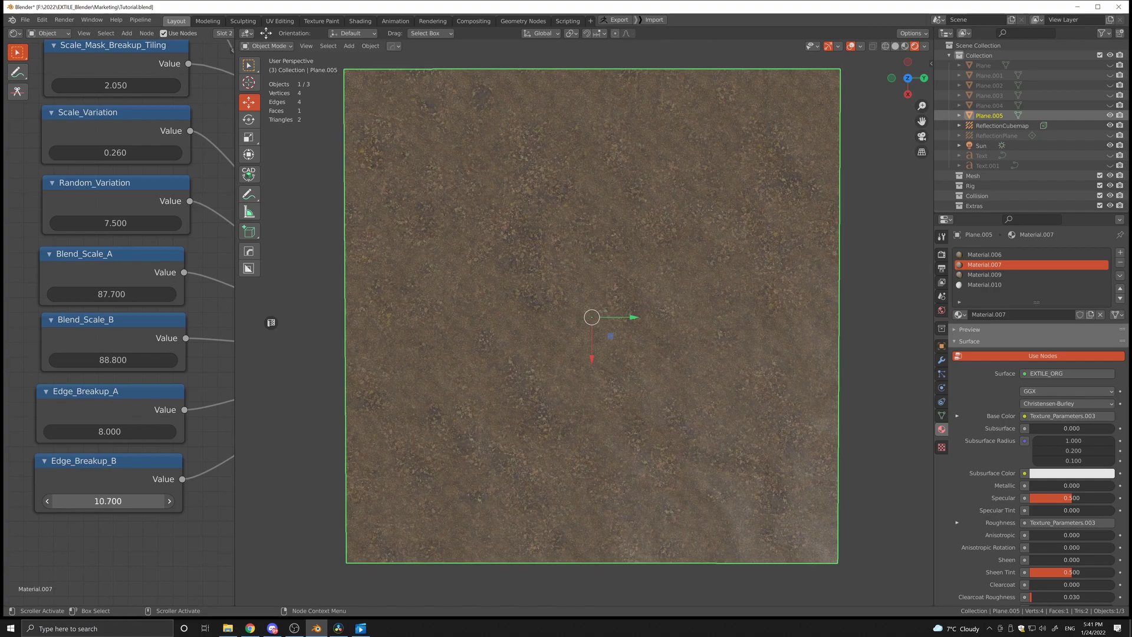
drag(108, 501, 108, 501)
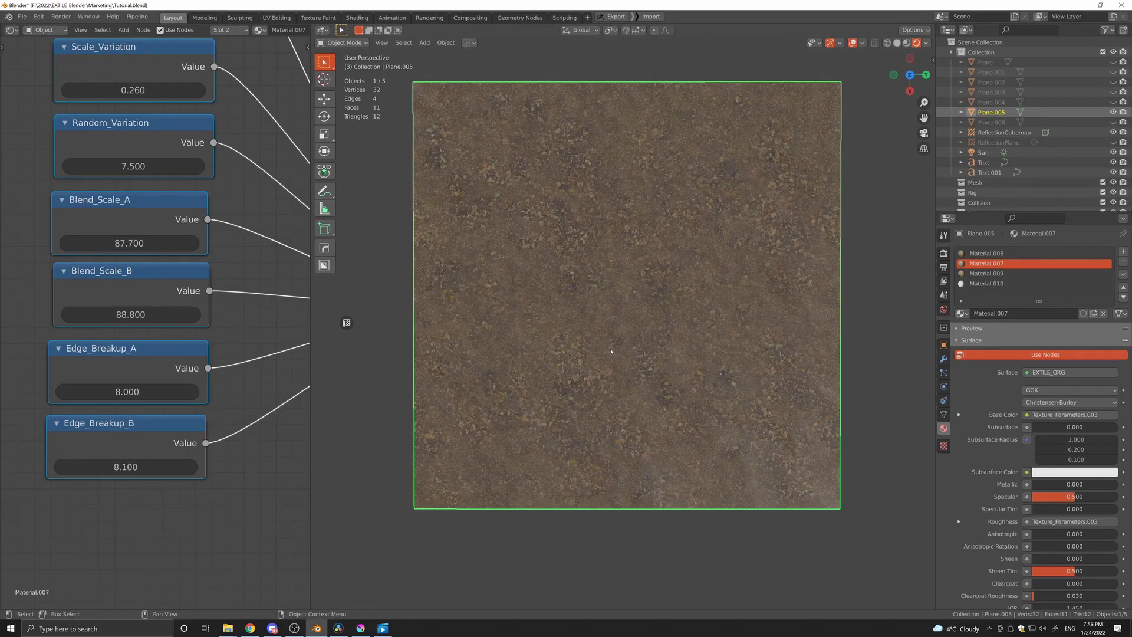